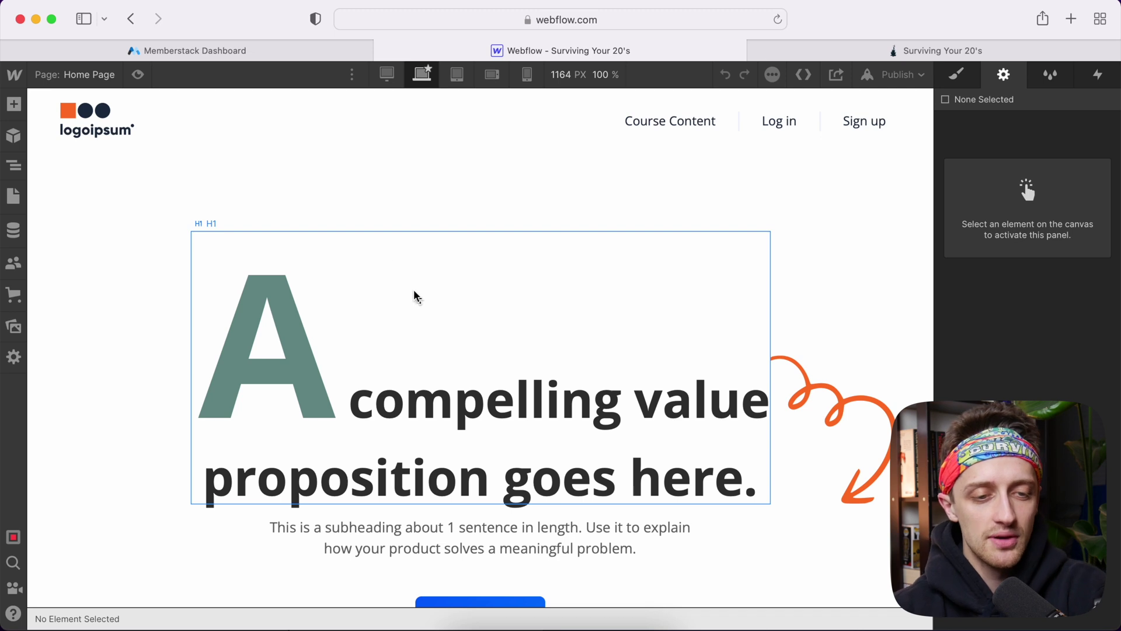
# Open the New Members Template CMS page to show the member dashboard on the canvas
pyautogui.click(90, 79)
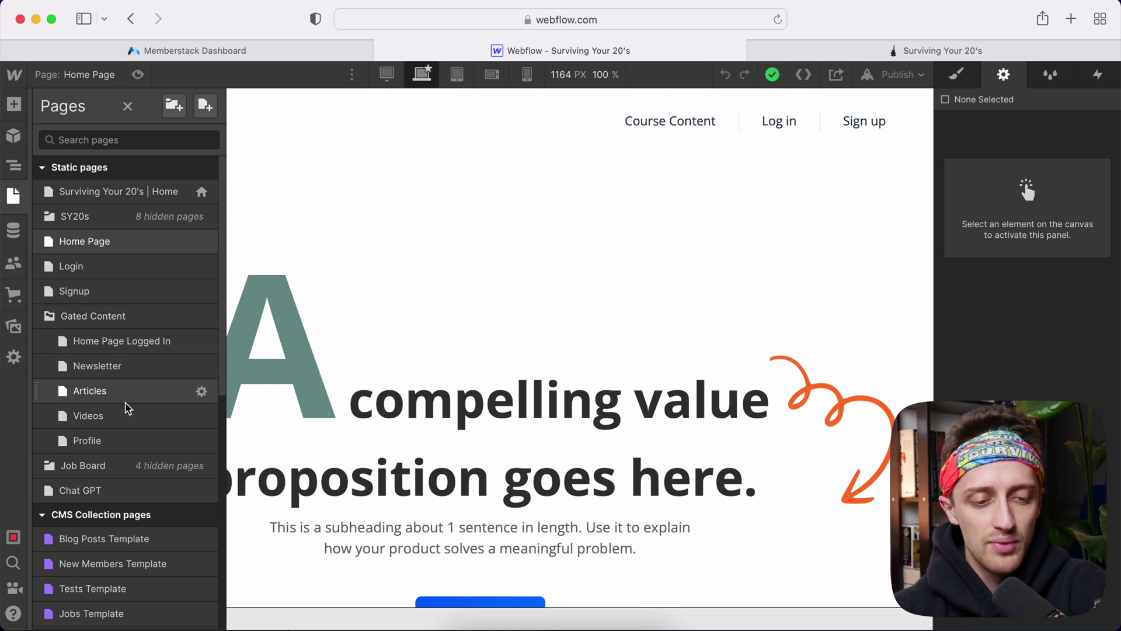
pyautogui.scroll(-5, 128, 407)
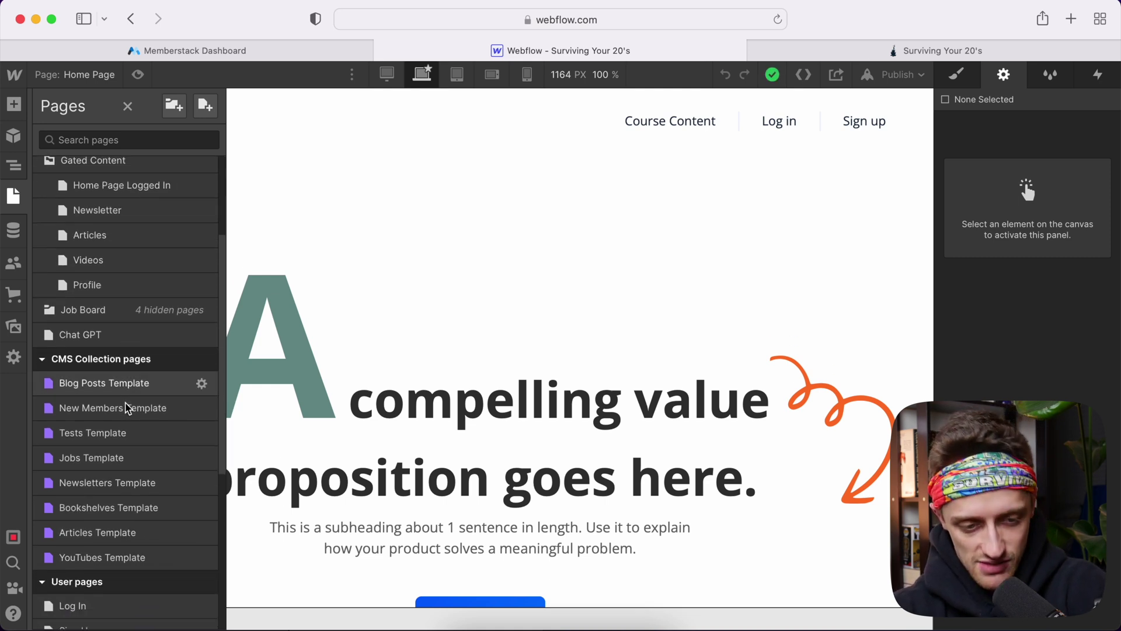
pyautogui.click(124, 363)
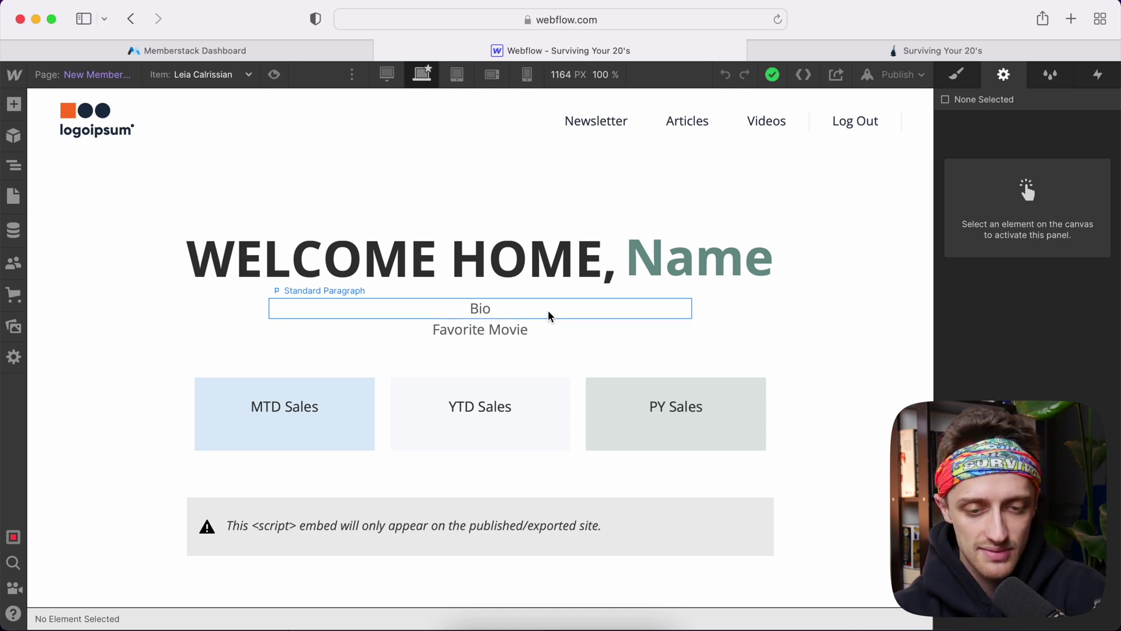
pyautogui.scroll(-5, 556, 371)
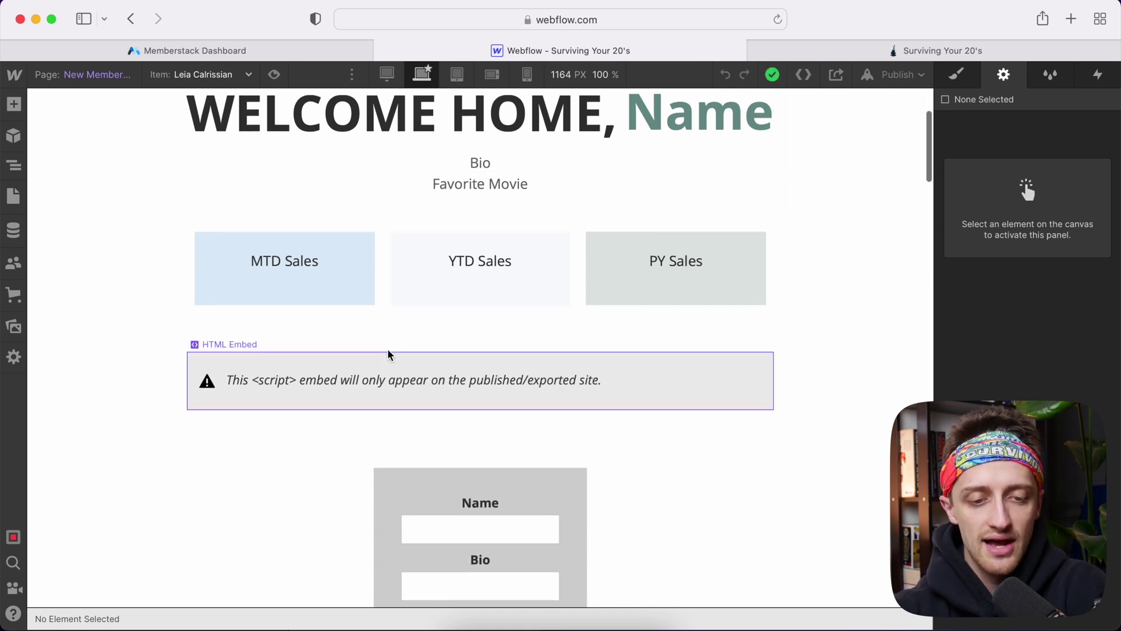
pyautogui.scroll(2, 318, 295)
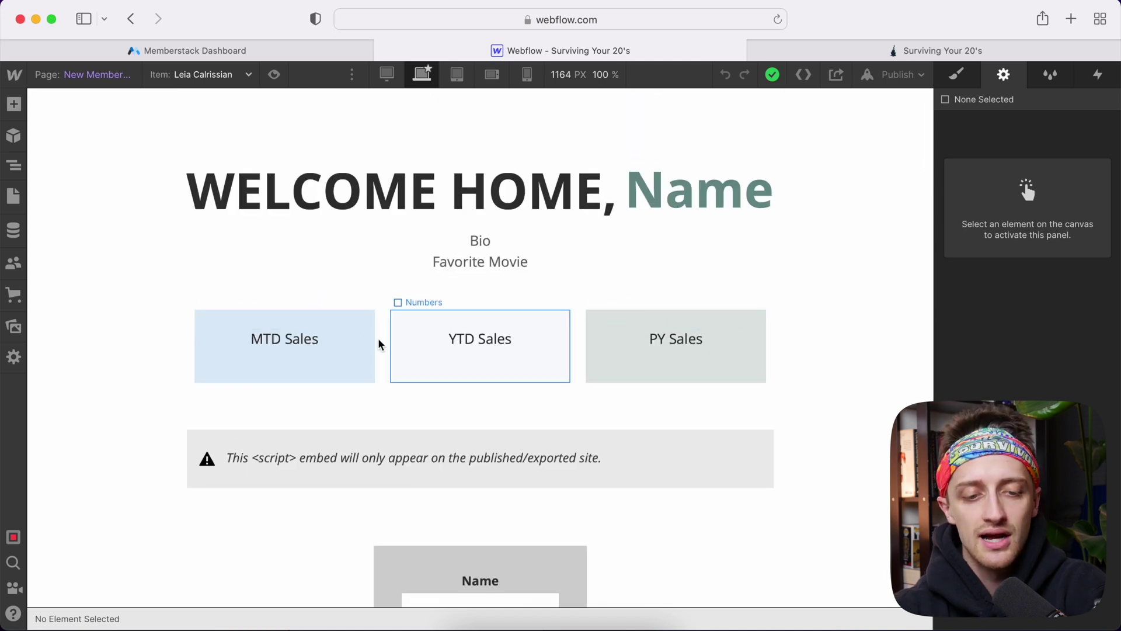
# Scroll through the published live member dashboard in Safari
pyautogui.click(838, 51)
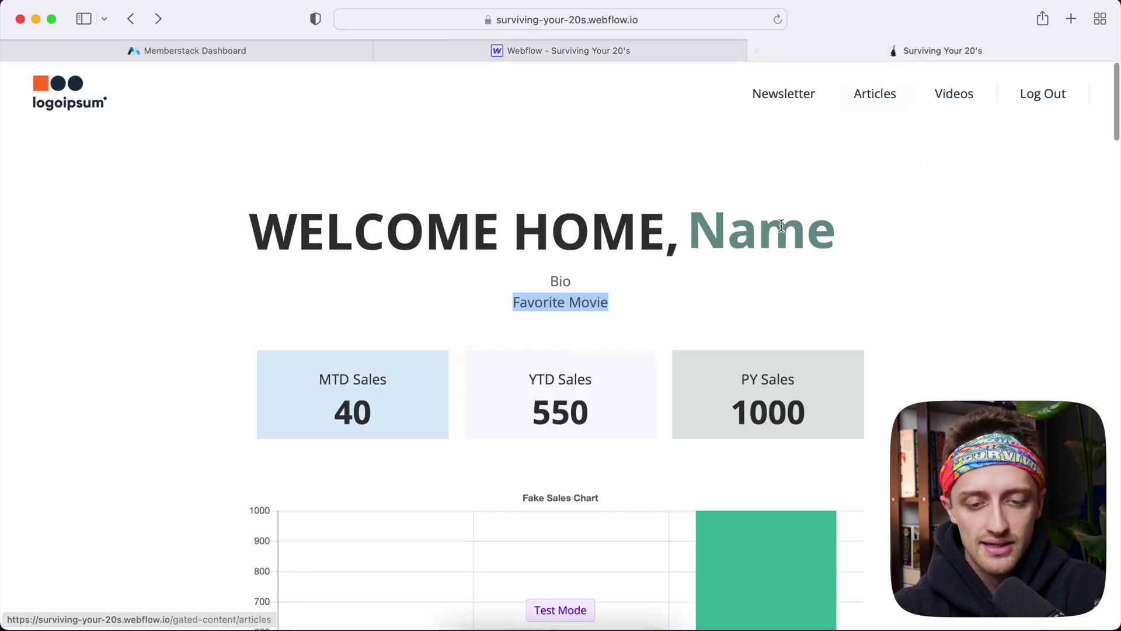
pyautogui.scroll(-3, 724, 280)
pyautogui.scroll(-2, 724, 280)
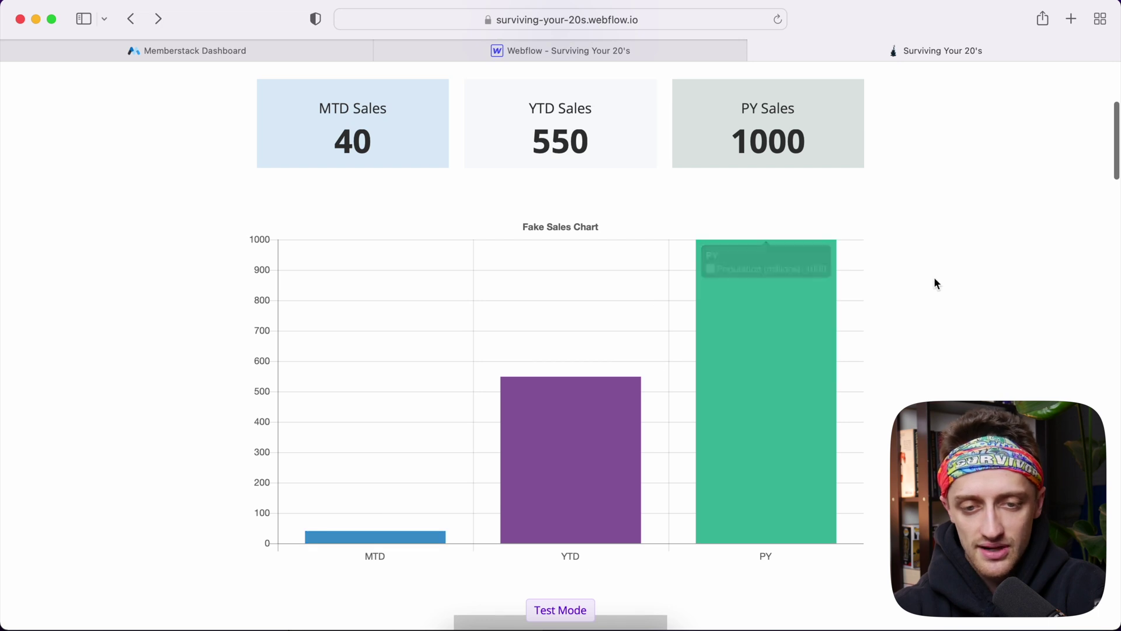
pyautogui.scroll(5, 934, 280)
pyautogui.scroll(-1, 930, 271)
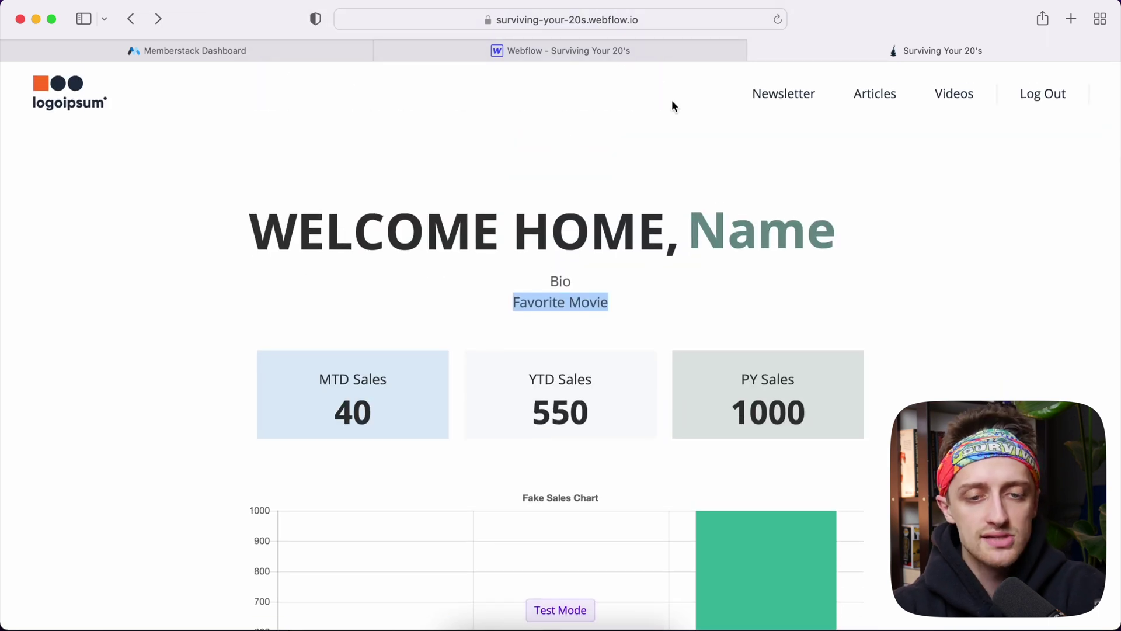
# Check the Webflow Designer and then the Memberstack members list
pyautogui.click(606, 51)
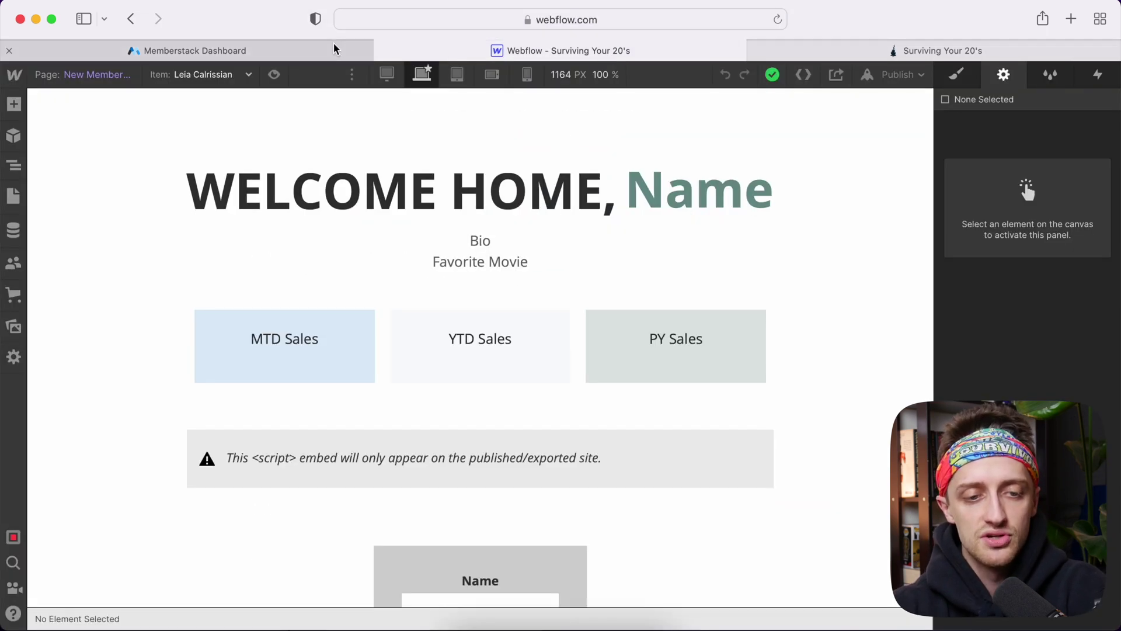
pyautogui.moveTo(334, 48)
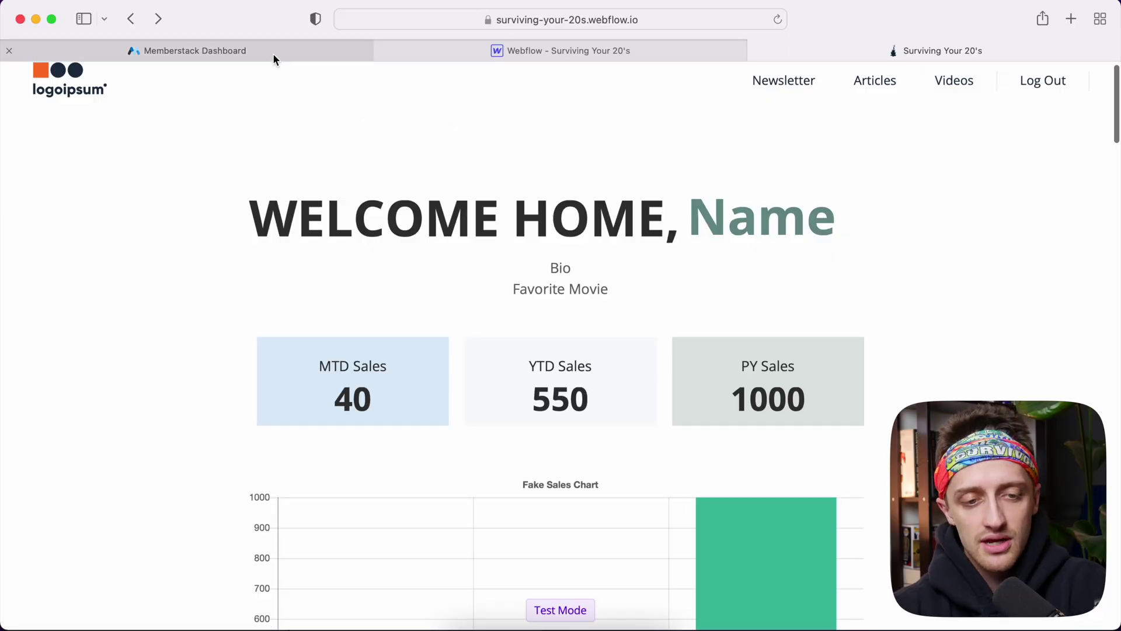
pyautogui.click(273, 57)
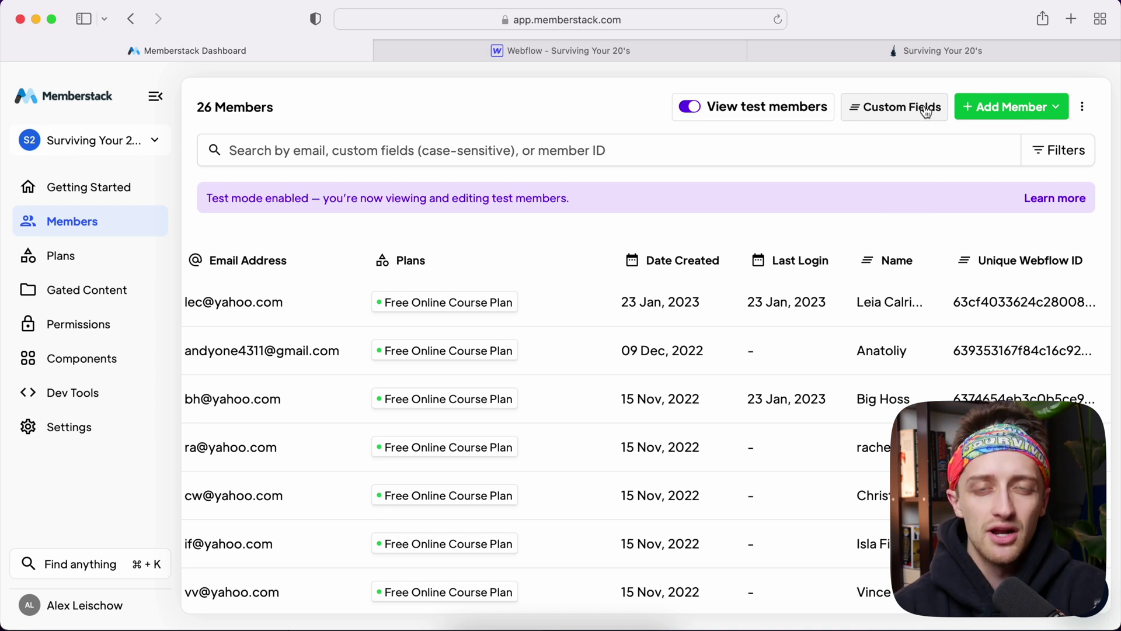
# Highlight the Name, Bio and Favorite Movie placeholder texts on the live dashboard
pyautogui.click(943, 51)
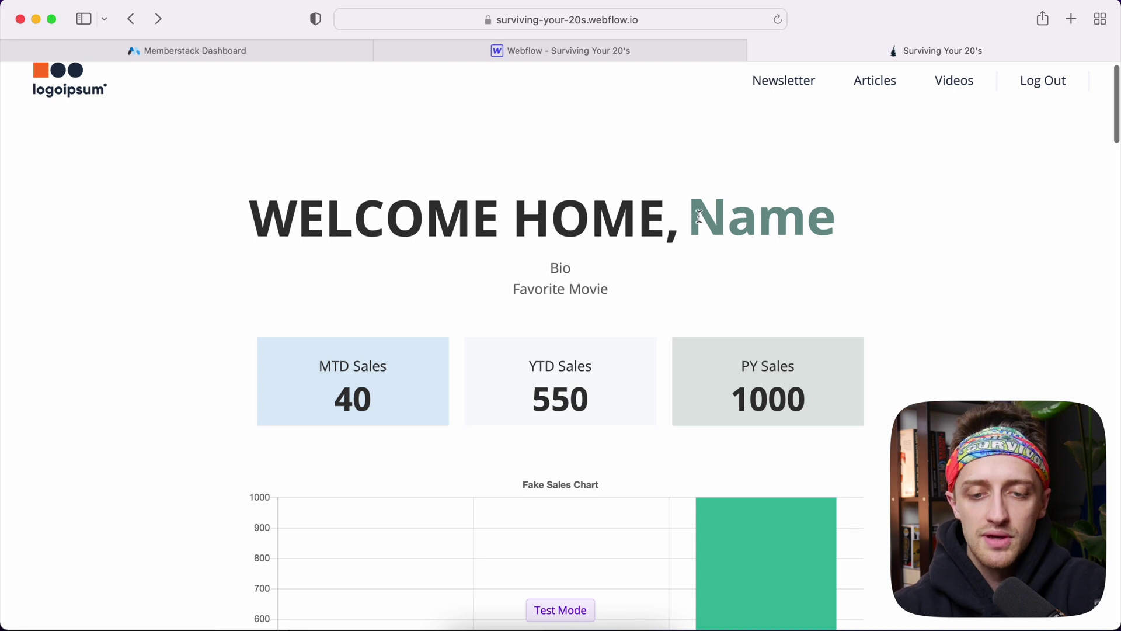
pyautogui.moveTo(700, 217); pyautogui.dragTo(829, 215)
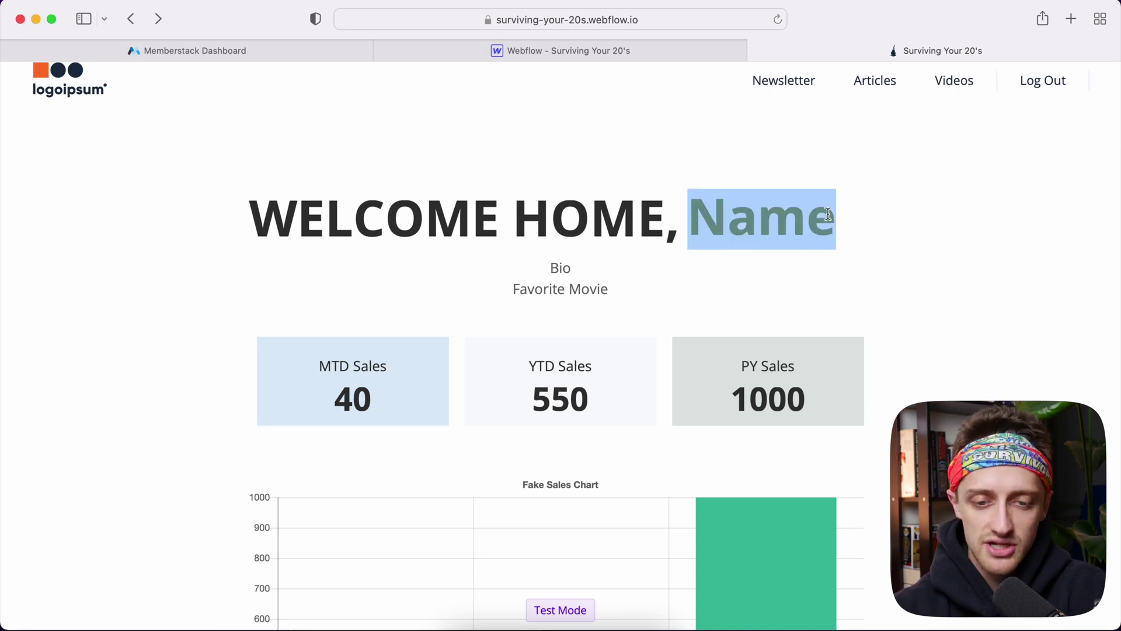
pyautogui.moveTo(595, 267); pyautogui.dragTo(551, 266)
pyautogui.moveTo(616, 283); pyautogui.dragTo(515, 292)
pyautogui.click(208, 52)
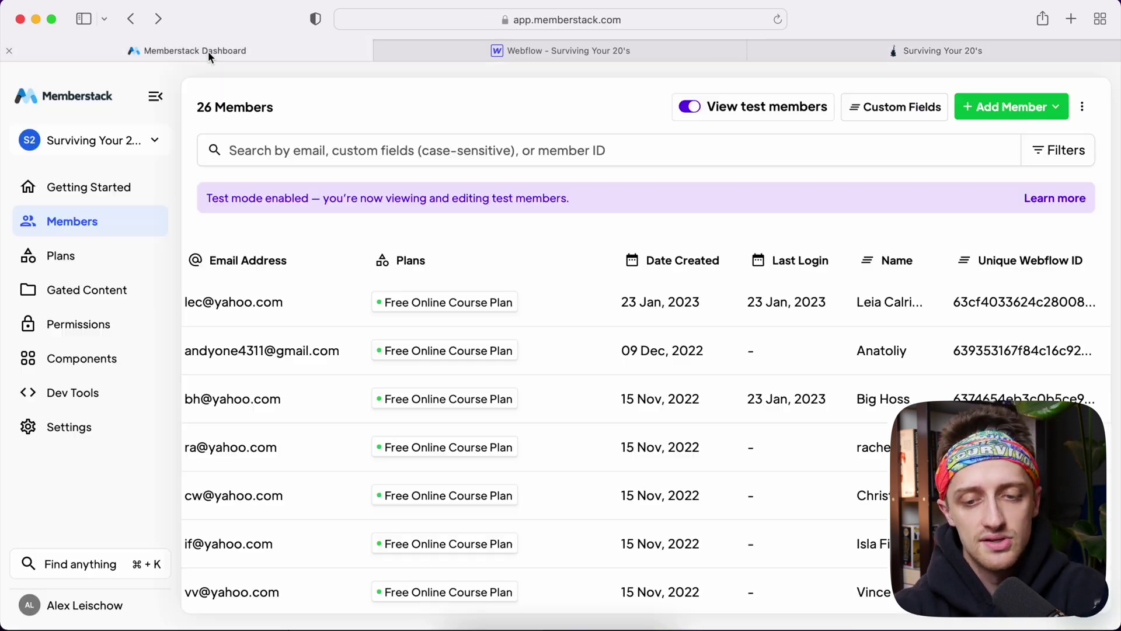
# Add a Memberstack custom field named Bio
pyautogui.click(922, 112)
pyautogui.click(780, 238)
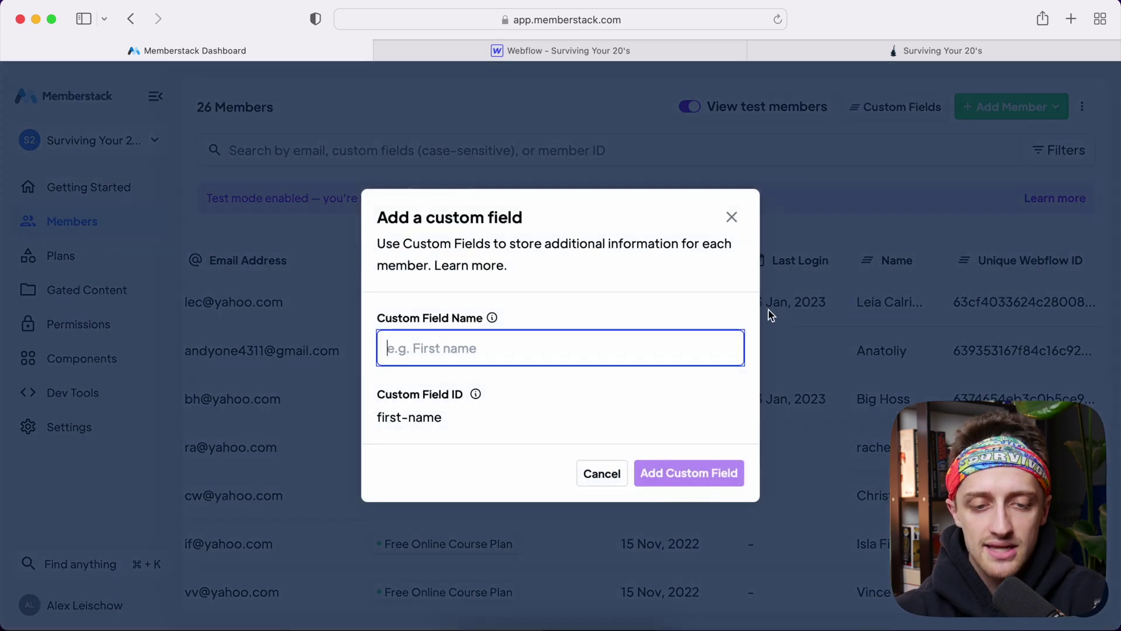
pyautogui.write('Bio')
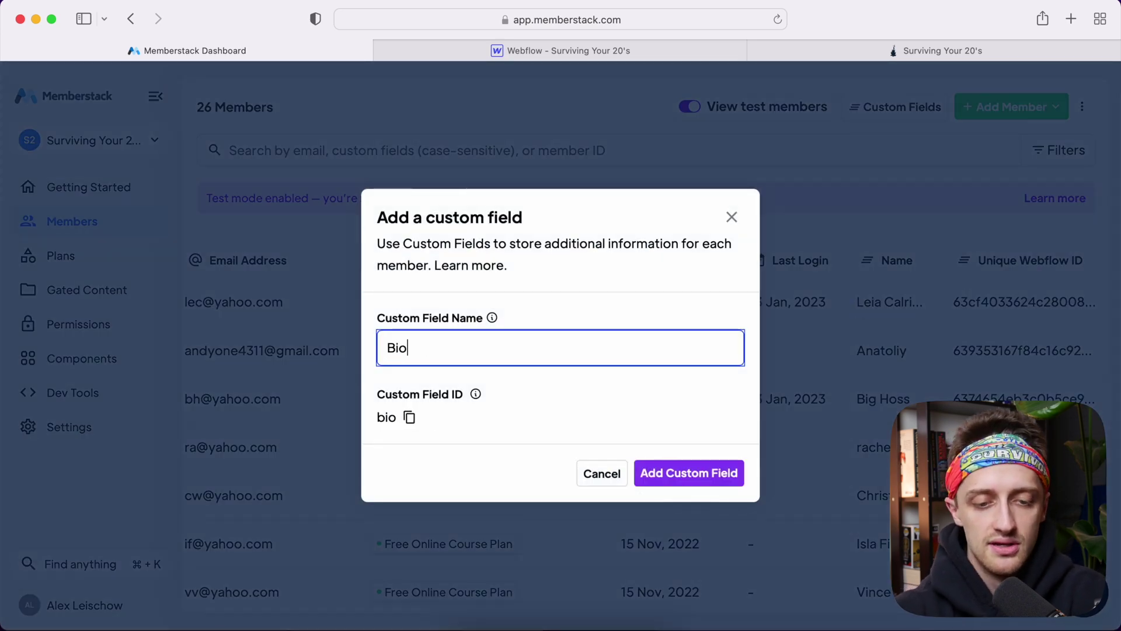
pyautogui.click(693, 481)
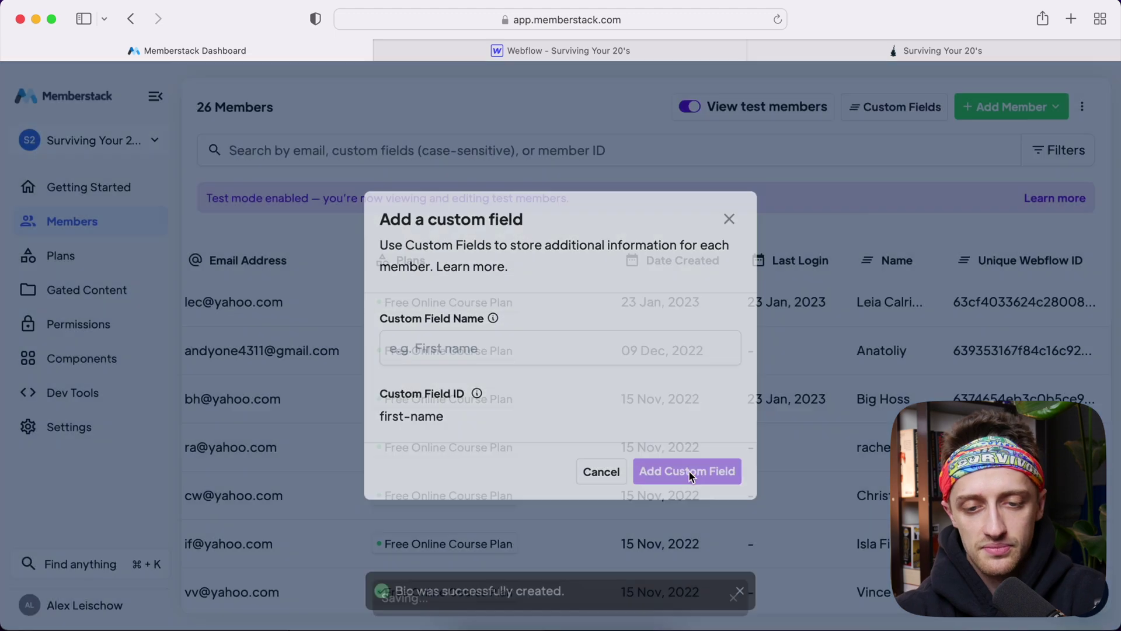
# Add a Favorite Movie custom field and check the new columns in the members table
pyautogui.click(856, 107)
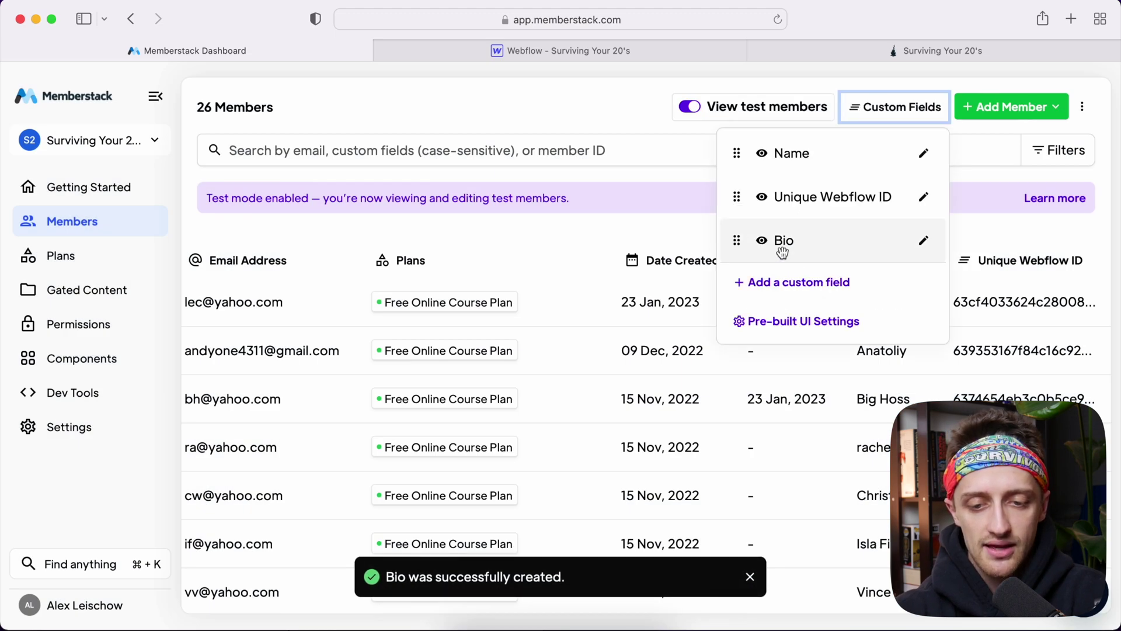
pyautogui.click(804, 285)
pyautogui.write('Favorite ')
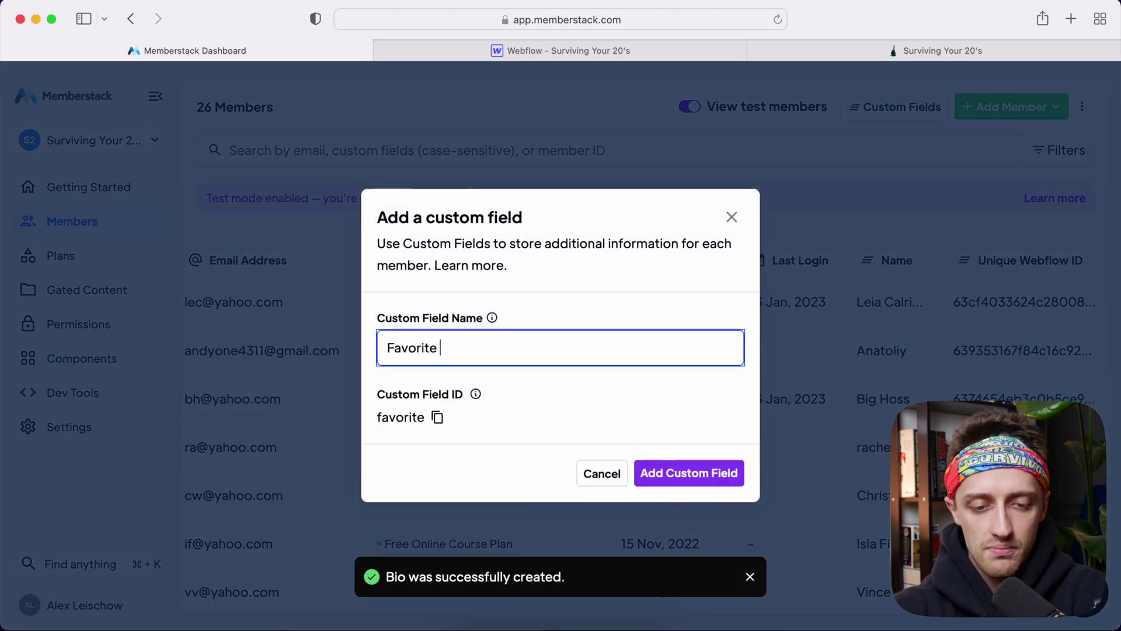
pyautogui.write('Movie Fie')
pyautogui.press('BackSpace')
pyautogui.press('BackSpace')
pyautogui.press('BackSpace')
pyautogui.press('BackSpace')
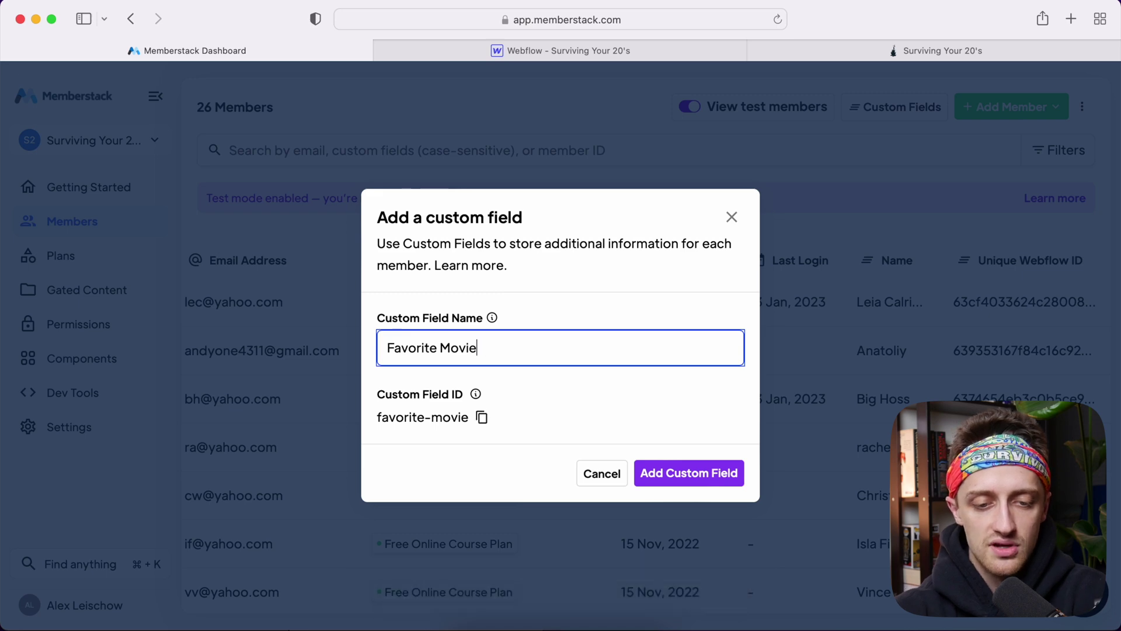
pyautogui.click(691, 474)
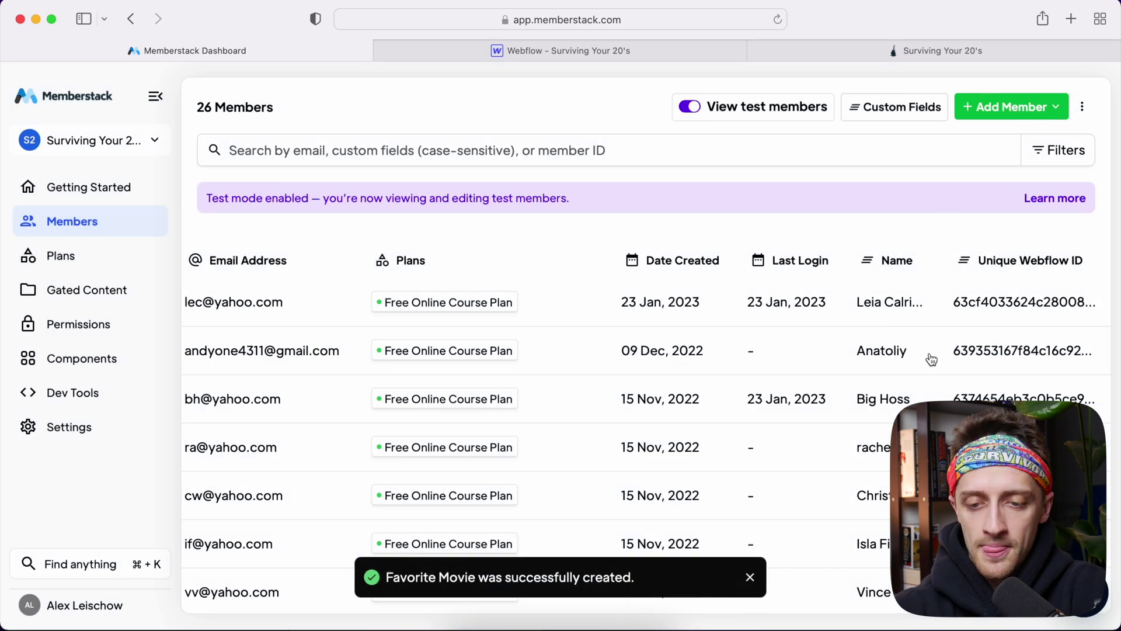
pyautogui.hscroll(5, 935, 350)
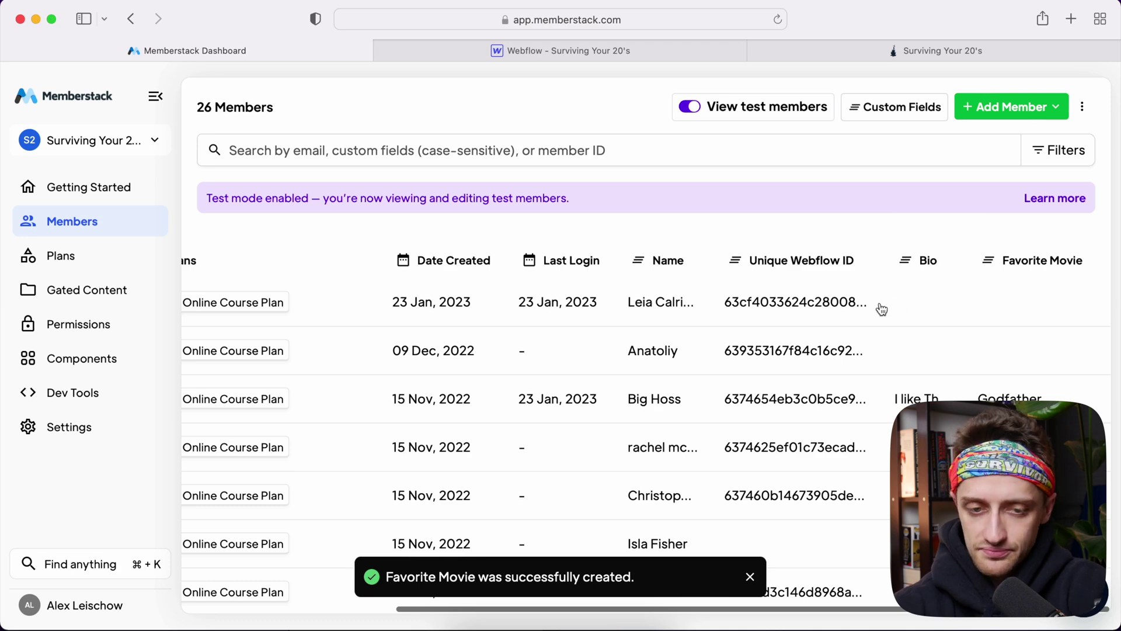
pyautogui.hscroll(-3, 881, 309)
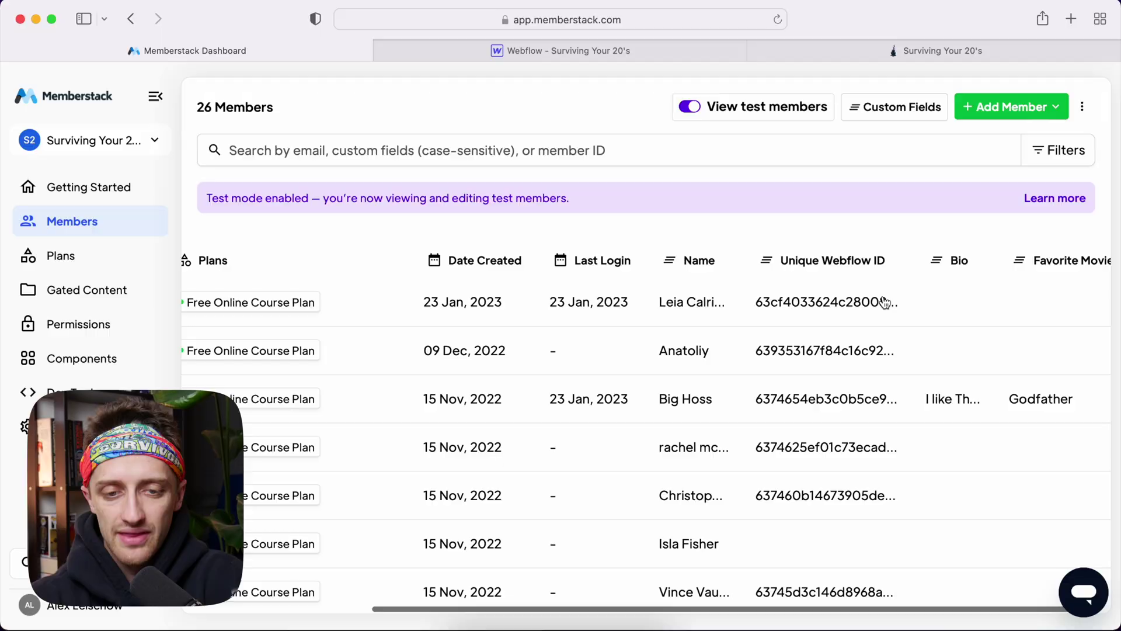
pyautogui.hscroll(-2, 883, 301)
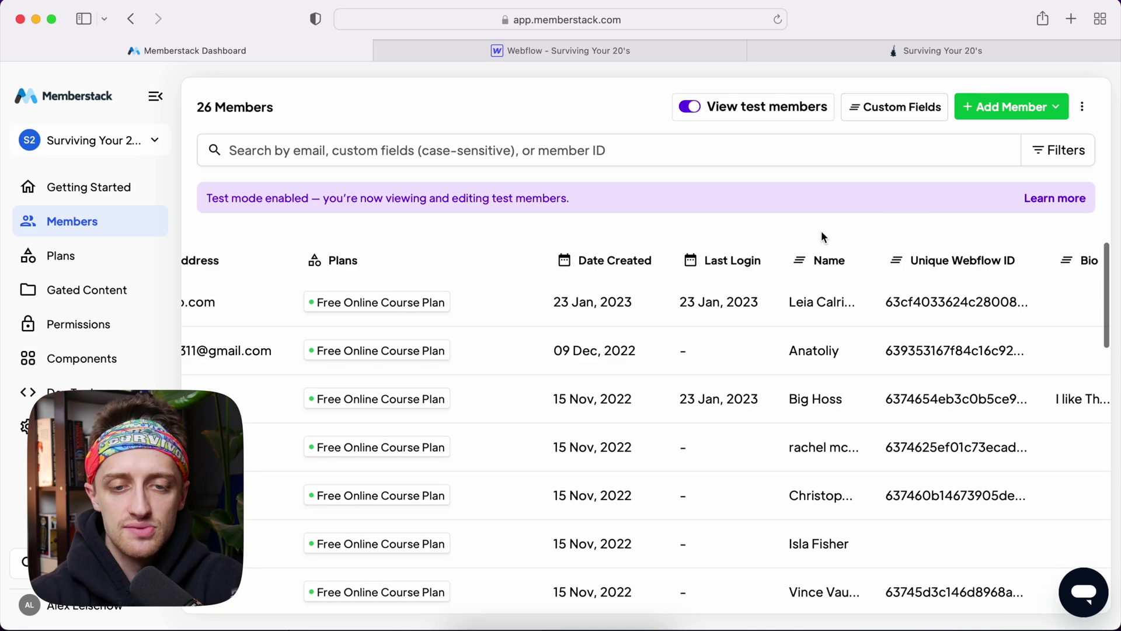
pyautogui.click(645, 55)
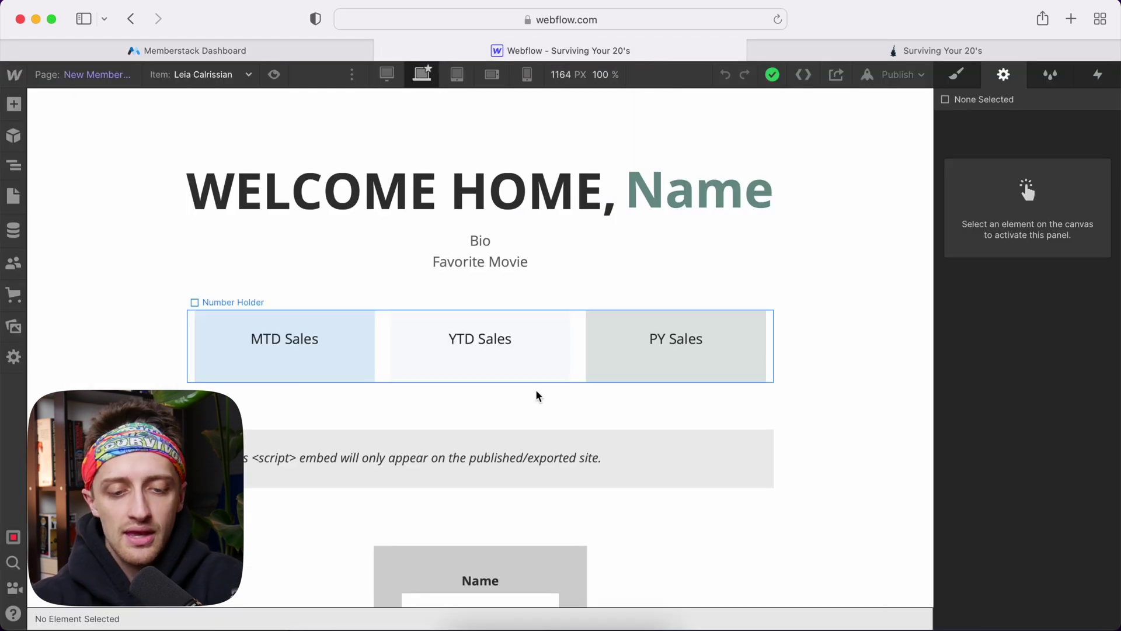
# Scroll down to the profile form, select Form Block 6, then its Name input
pyautogui.scroll(-5, 538, 395)
pyautogui.scroll(-1, 537, 396)
pyautogui.click(547, 277)
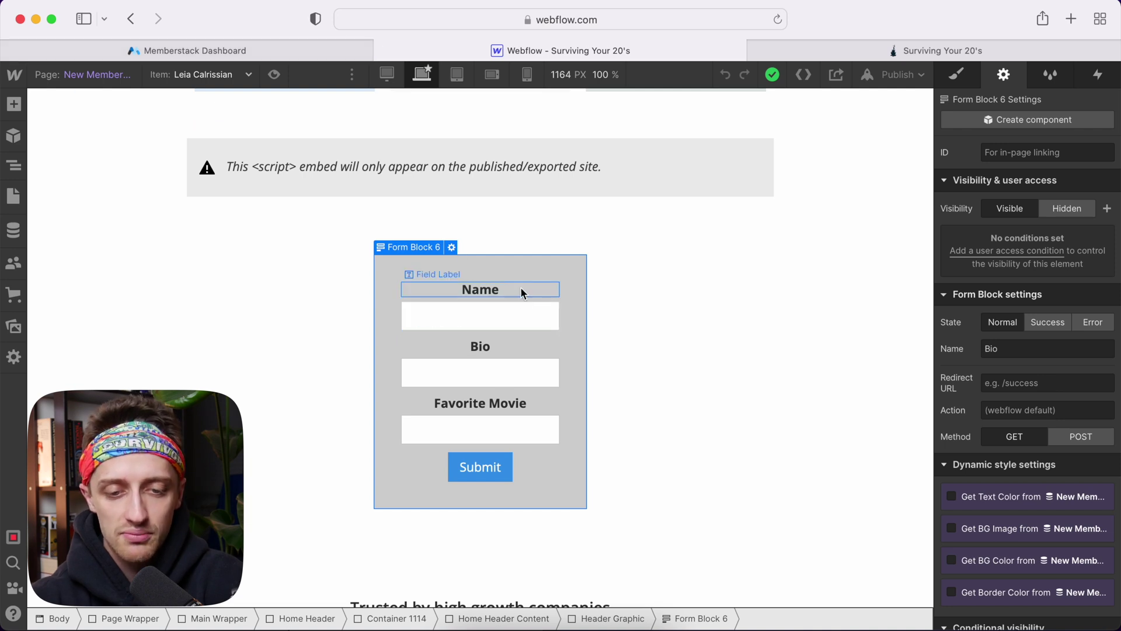
pyautogui.click(275, 45)
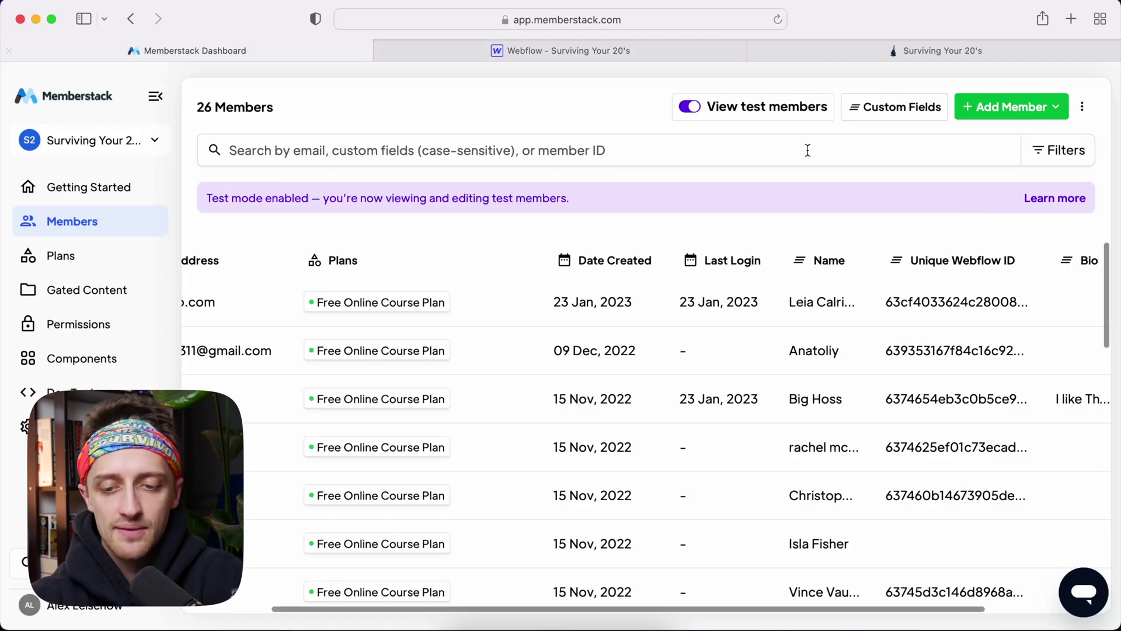
pyautogui.click(629, 51)
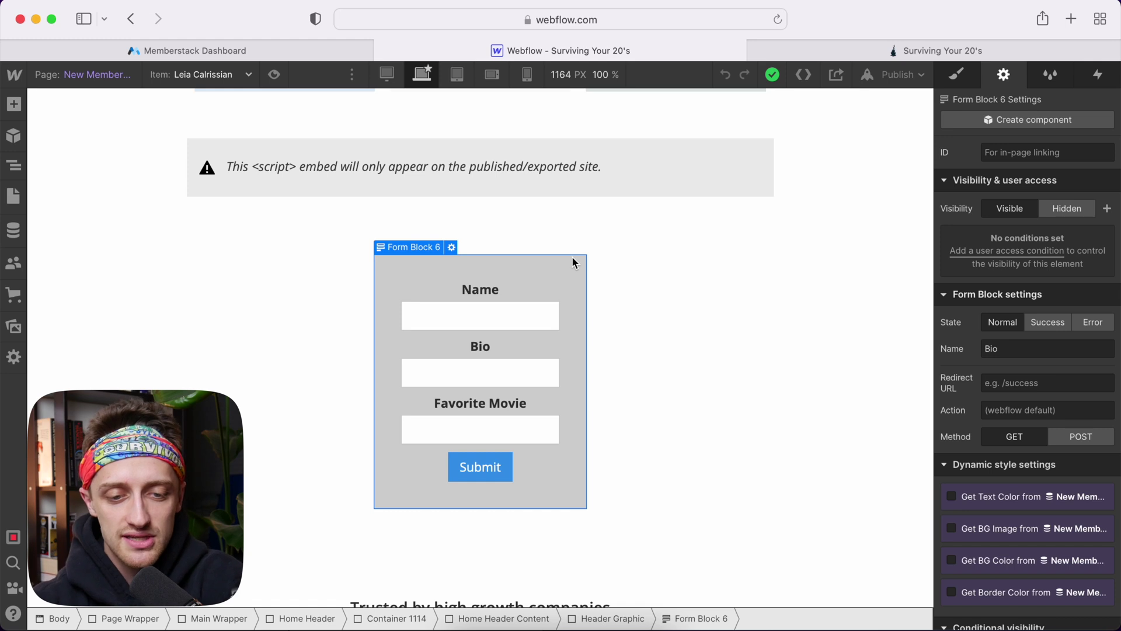
pyautogui.click(512, 309)
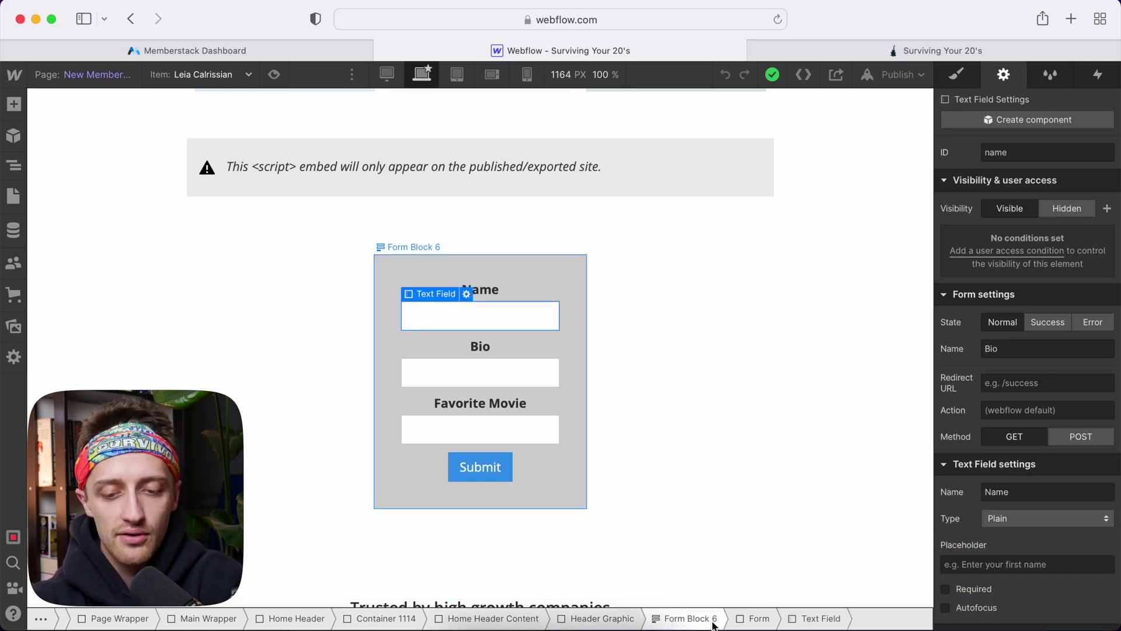
# Give the inner profile form the custom attribute data-ms-form with value profile
pyautogui.click(750, 620)
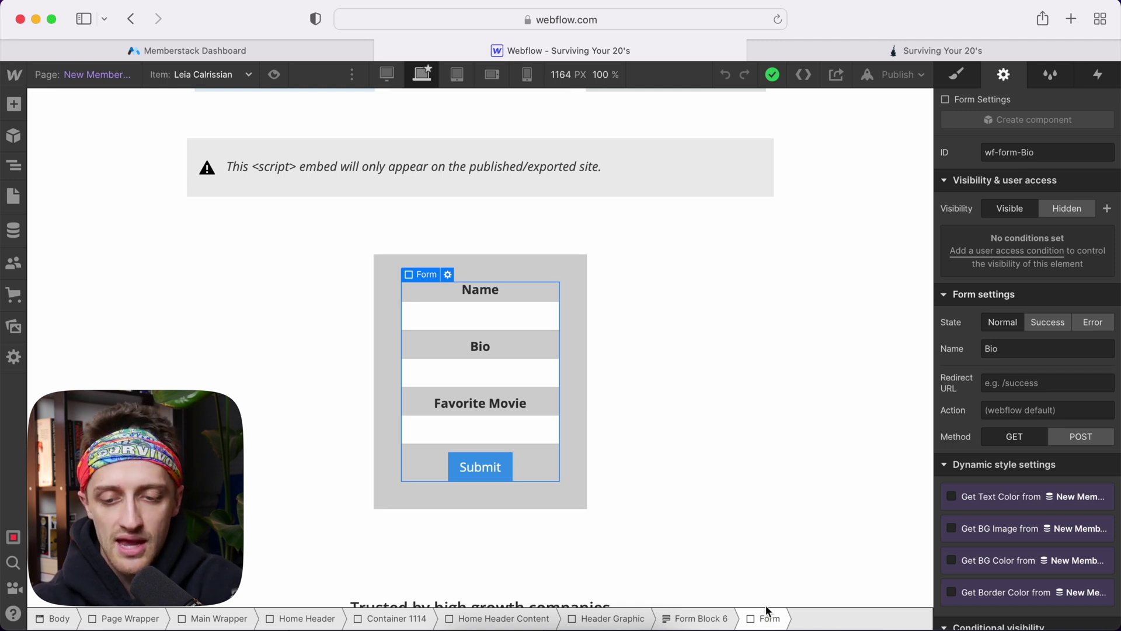
pyautogui.scroll(-5, 1086, 449)
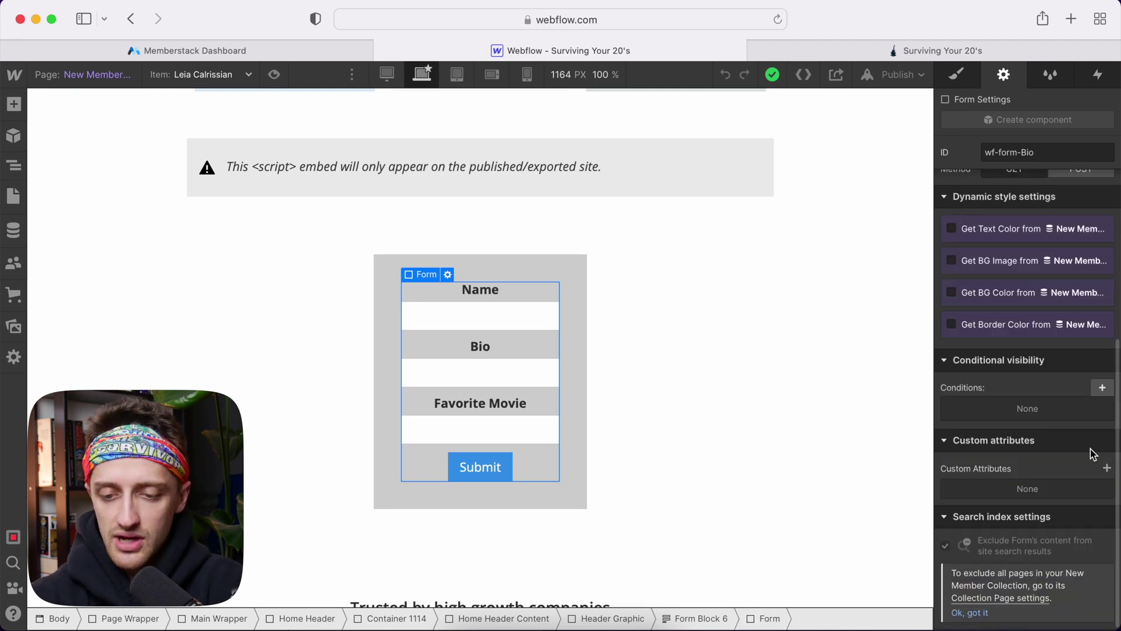
pyautogui.click(1108, 471)
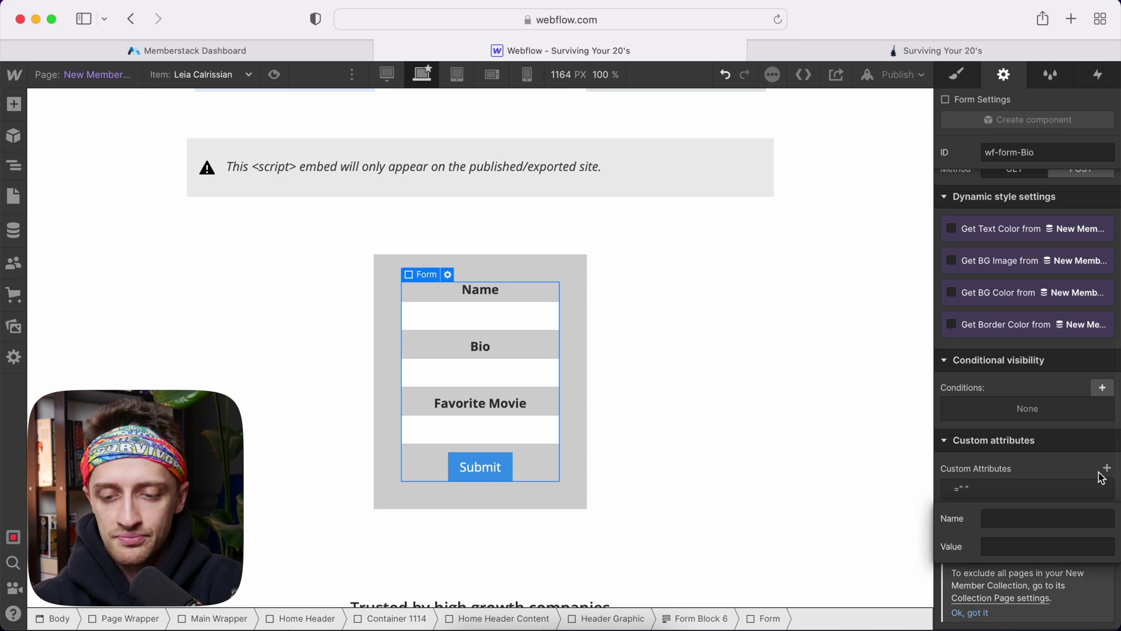
pyautogui.click(1045, 517)
pyautogui.write('da')
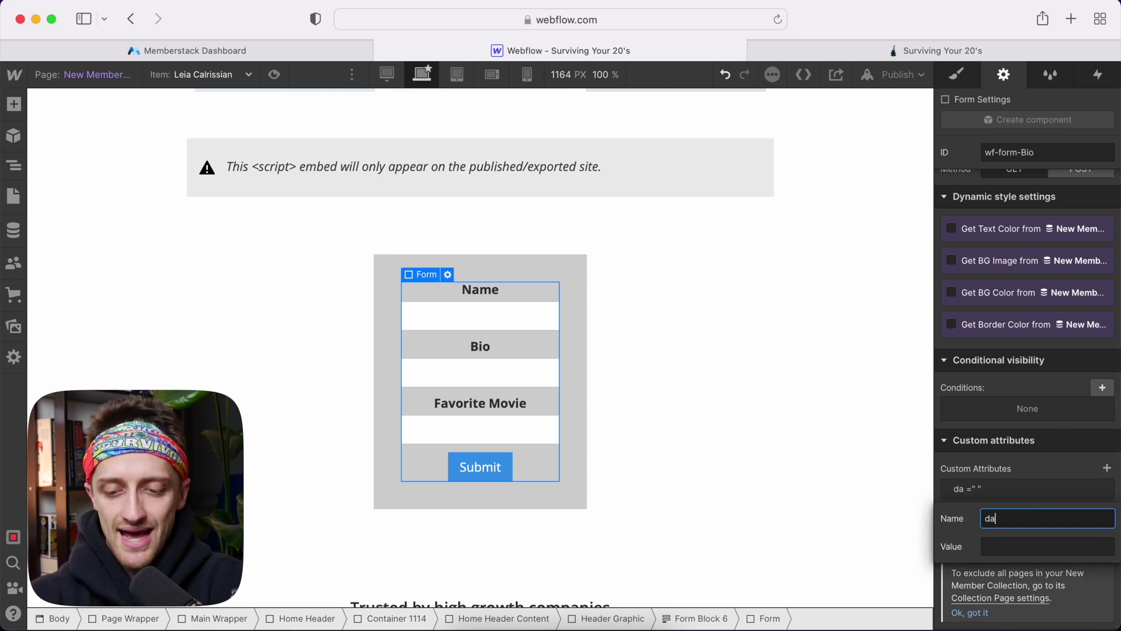
pyautogui.write('ta-m')
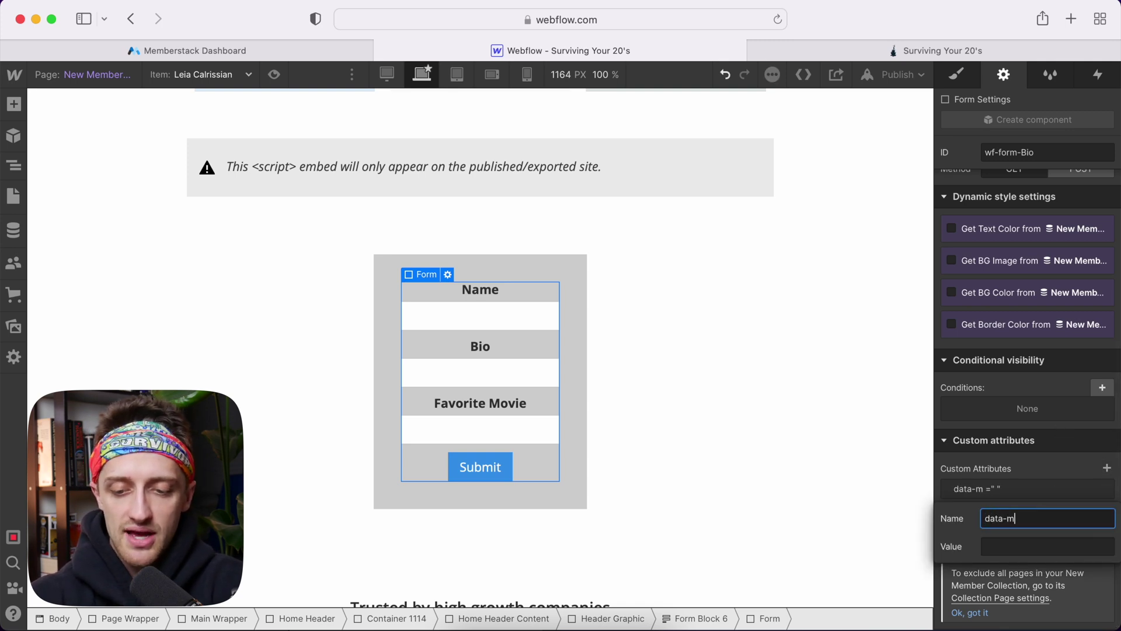
pyautogui.write('a')
pyautogui.write('-form')
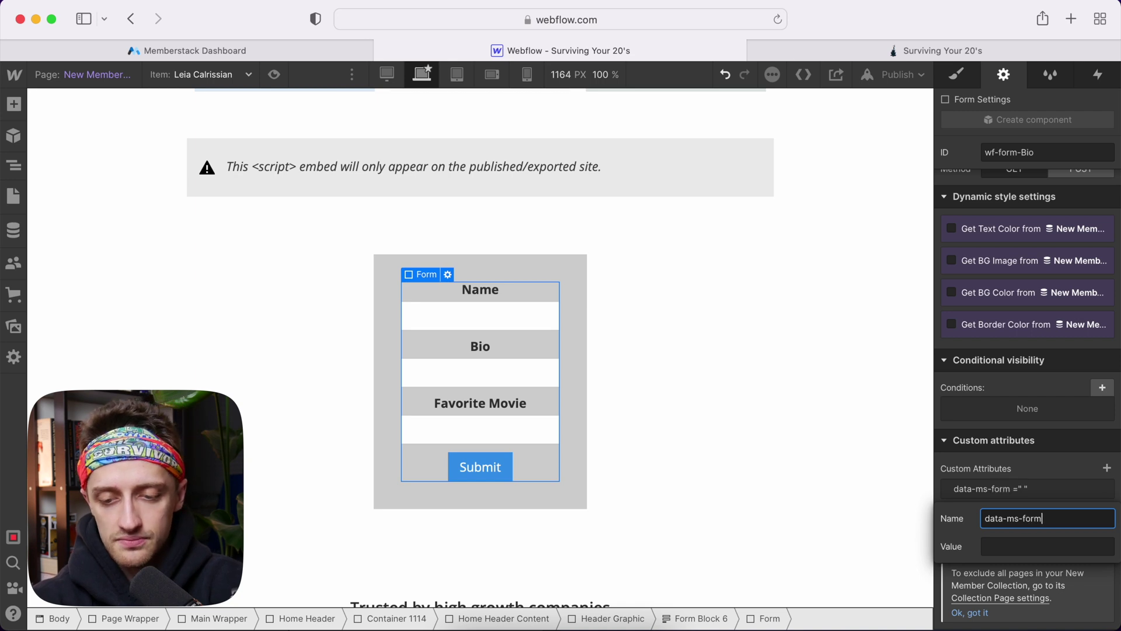
pyautogui.click(1048, 540)
pyautogui.write('profile')
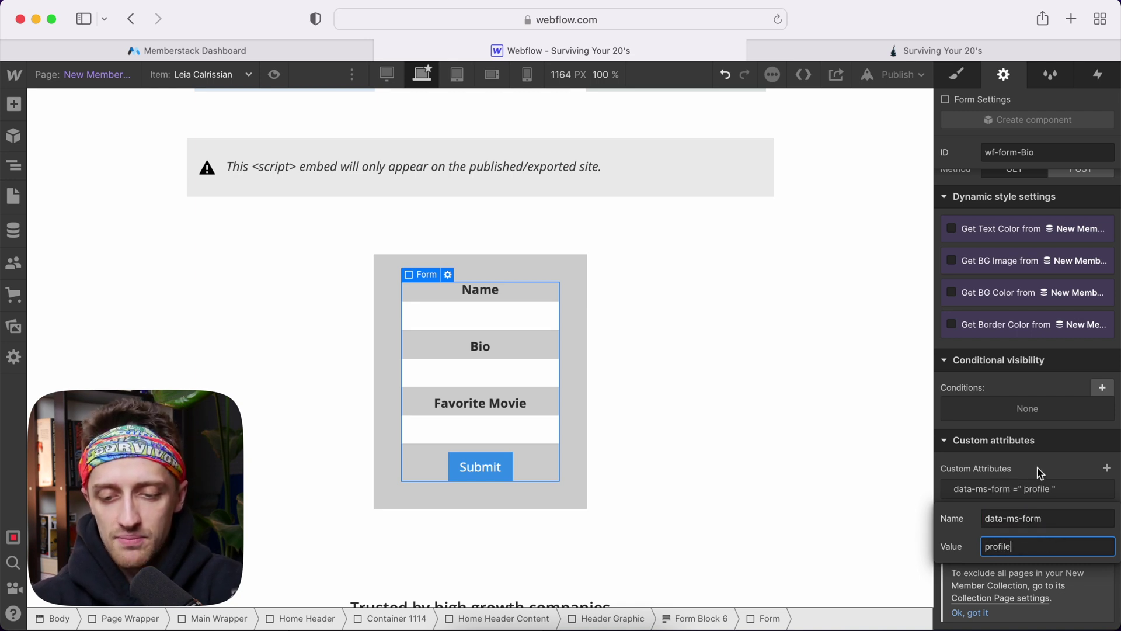
pyautogui.click(1037, 468)
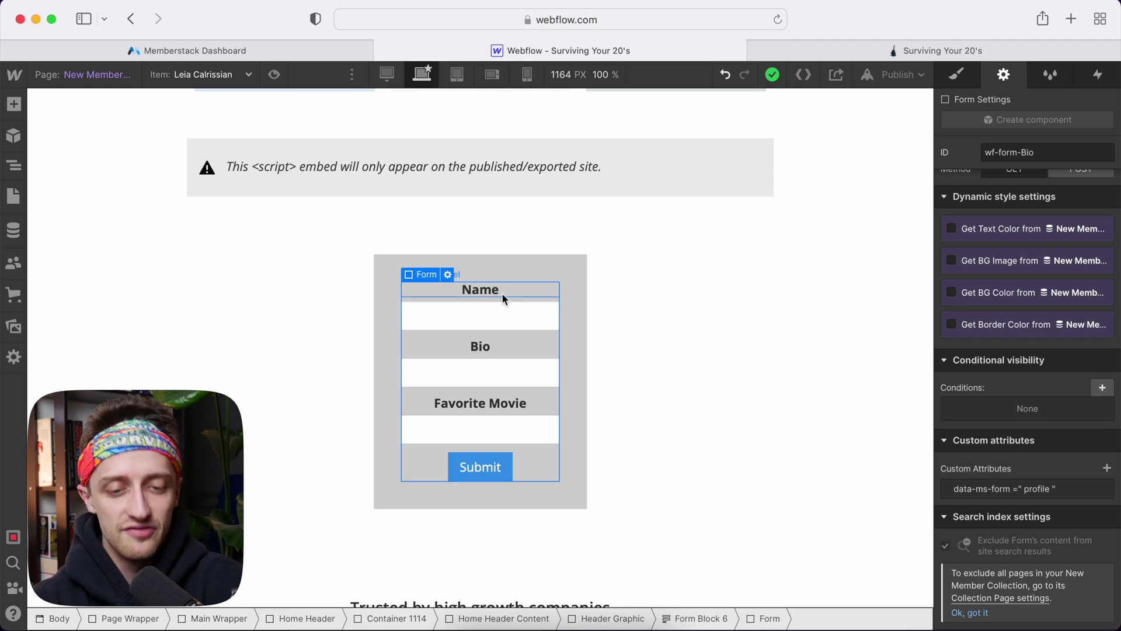
pyautogui.click(257, 54)
pyautogui.hscroll(5, 949, 287)
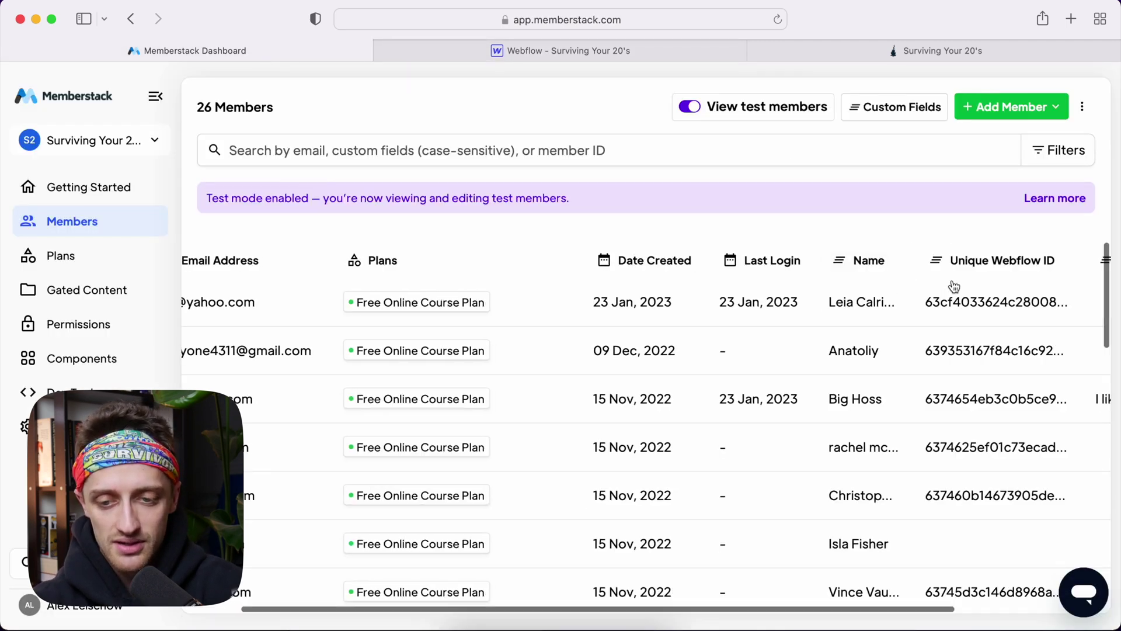
pyautogui.click(697, 46)
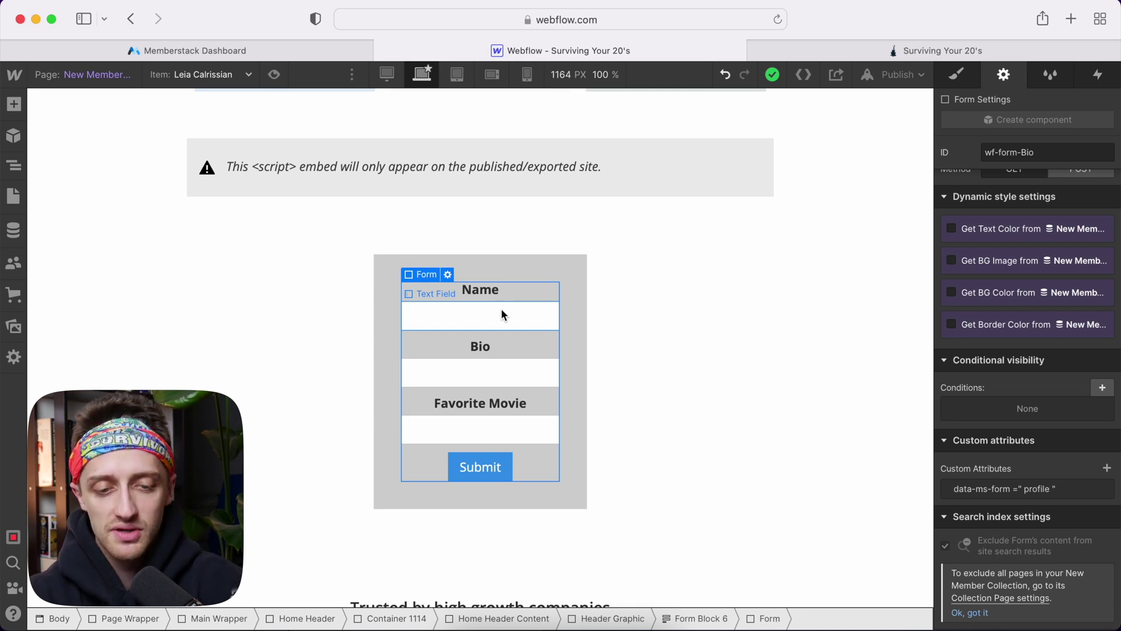
pyautogui.click(268, 50)
pyautogui.click(611, 49)
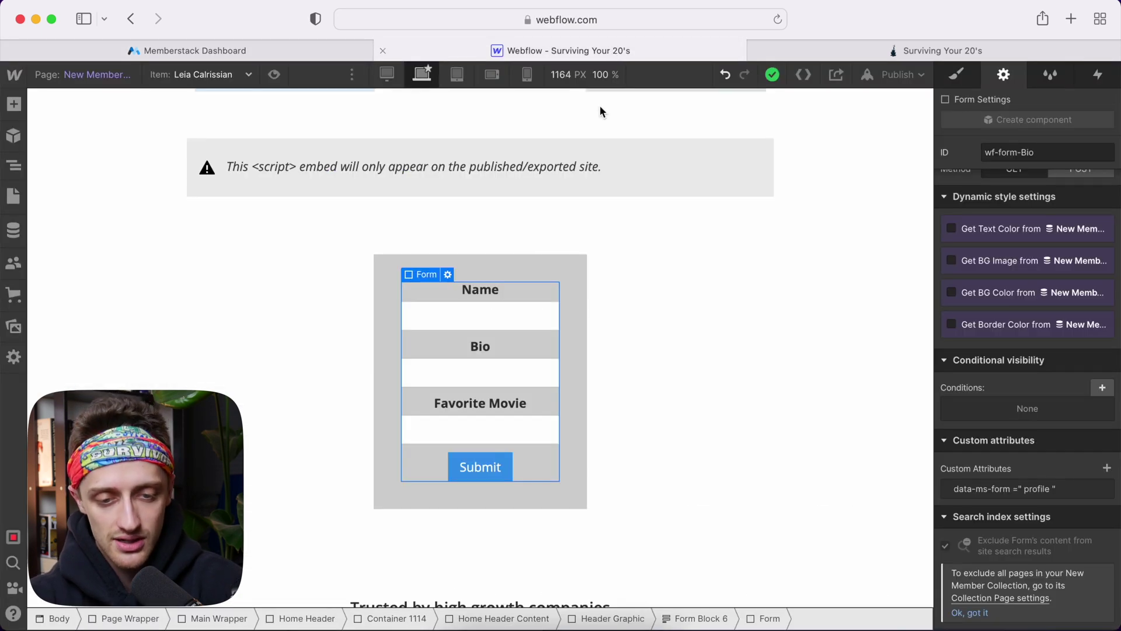
# Add a data-ms-member custom attribute to the form's Name text field
pyautogui.click(518, 316)
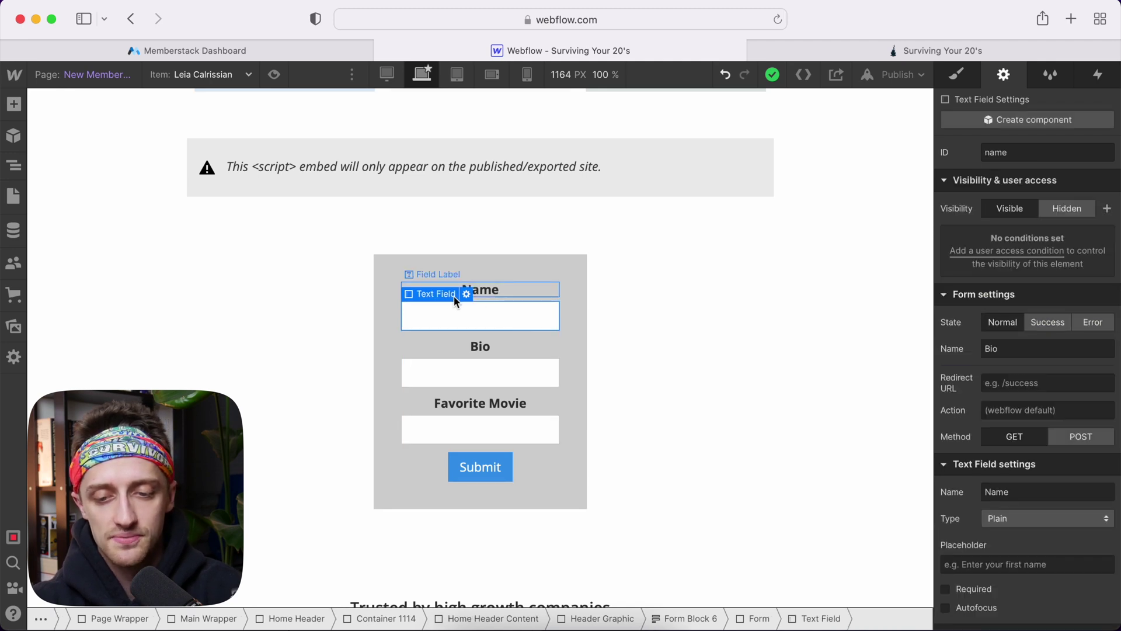
pyautogui.scroll(-10, 1048, 456)
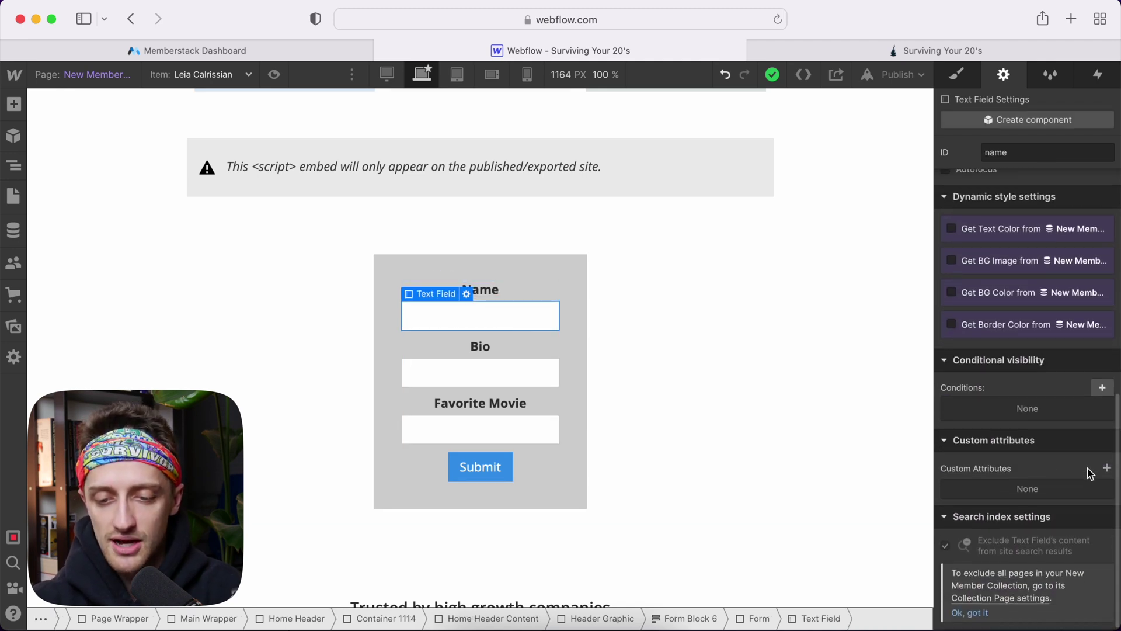
pyautogui.click(1106, 468)
pyautogui.click(1023, 513)
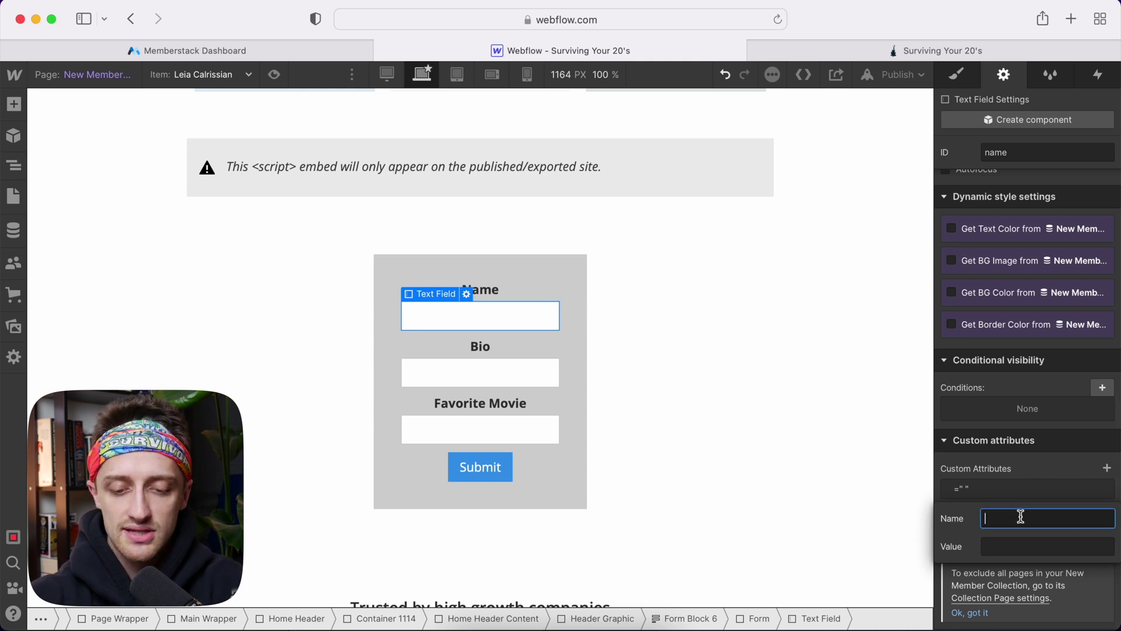
pyautogui.write('data-ms-member')
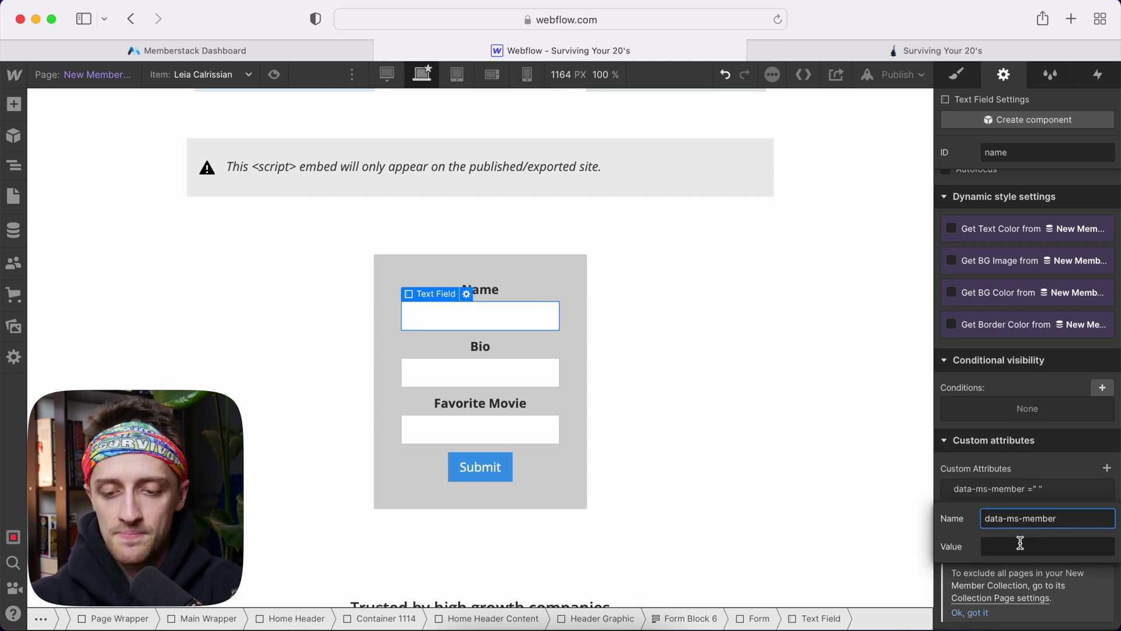
pyautogui.click(1020, 543)
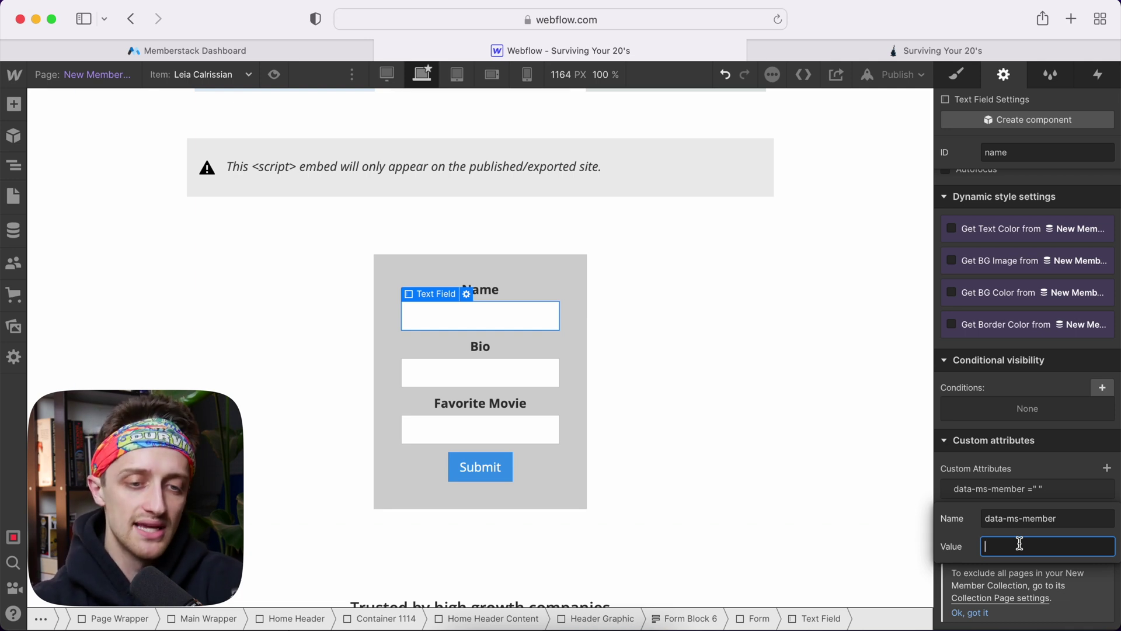
# Copy the Name field ID from Memberstack and paste it as the attribute value
pyautogui.click(265, 50)
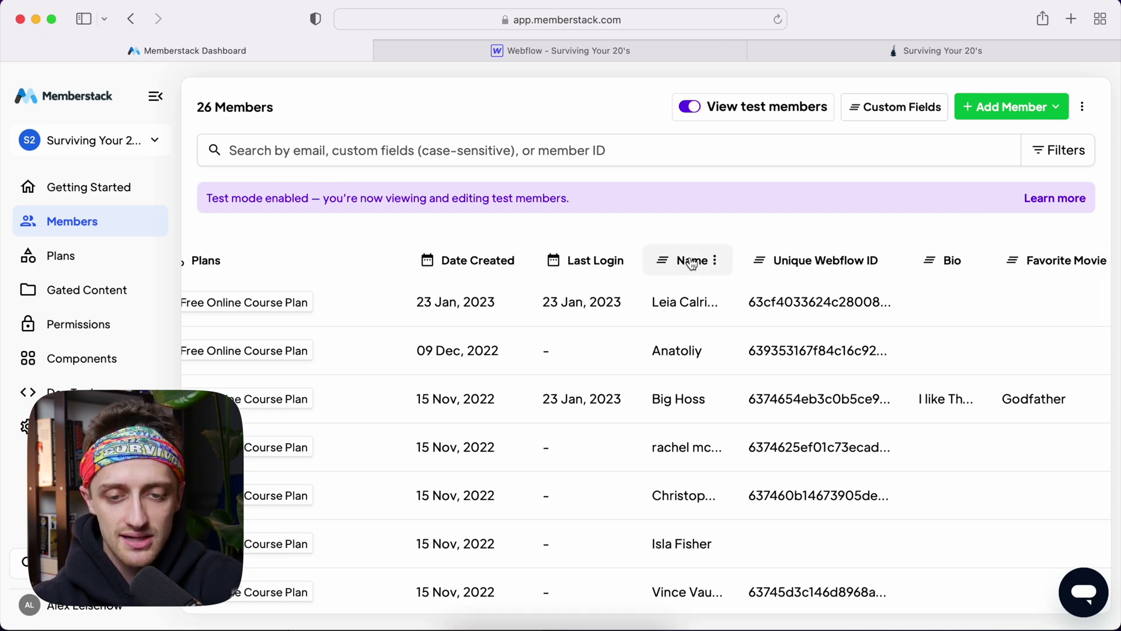
pyautogui.click(692, 263)
pyautogui.click(688, 301)
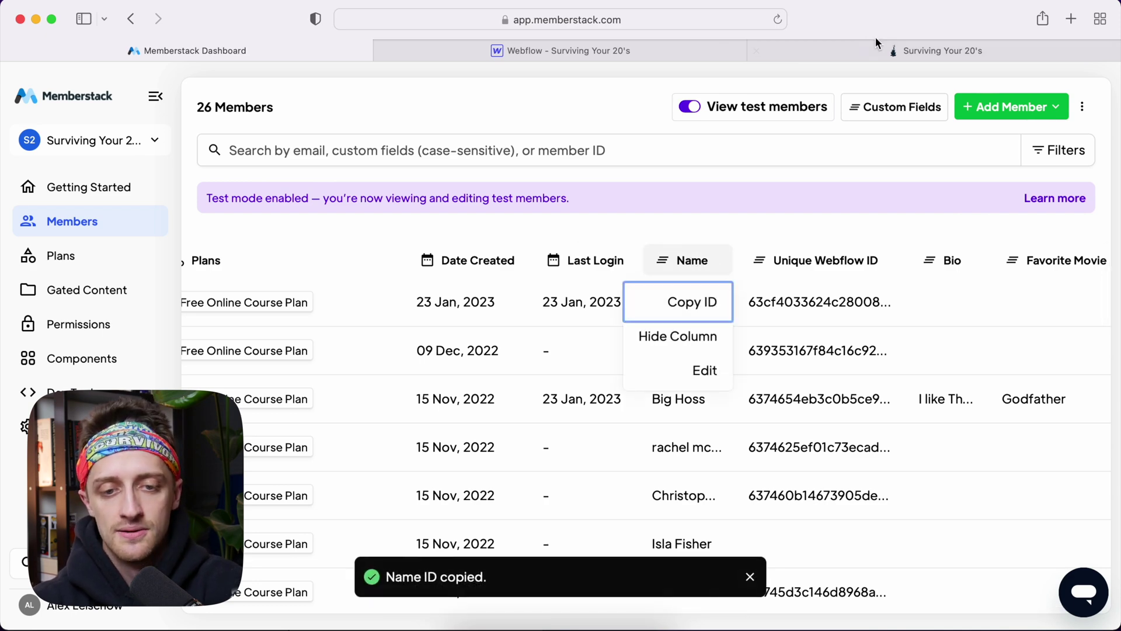
pyautogui.click(703, 50)
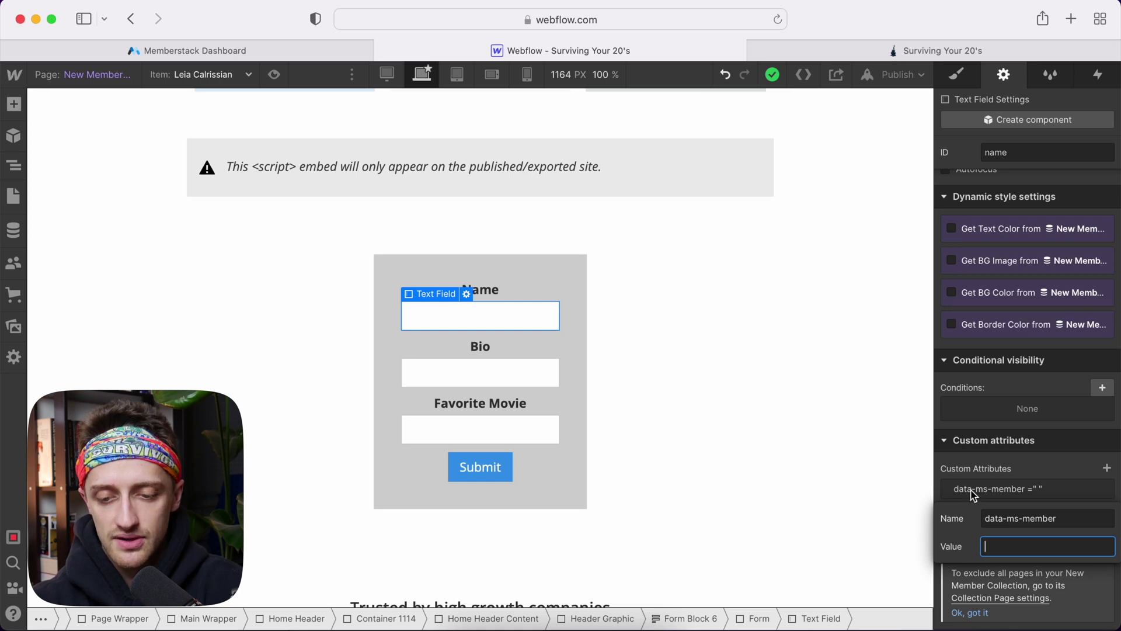
pyautogui.press('super+v')
pyautogui.click(1042, 465)
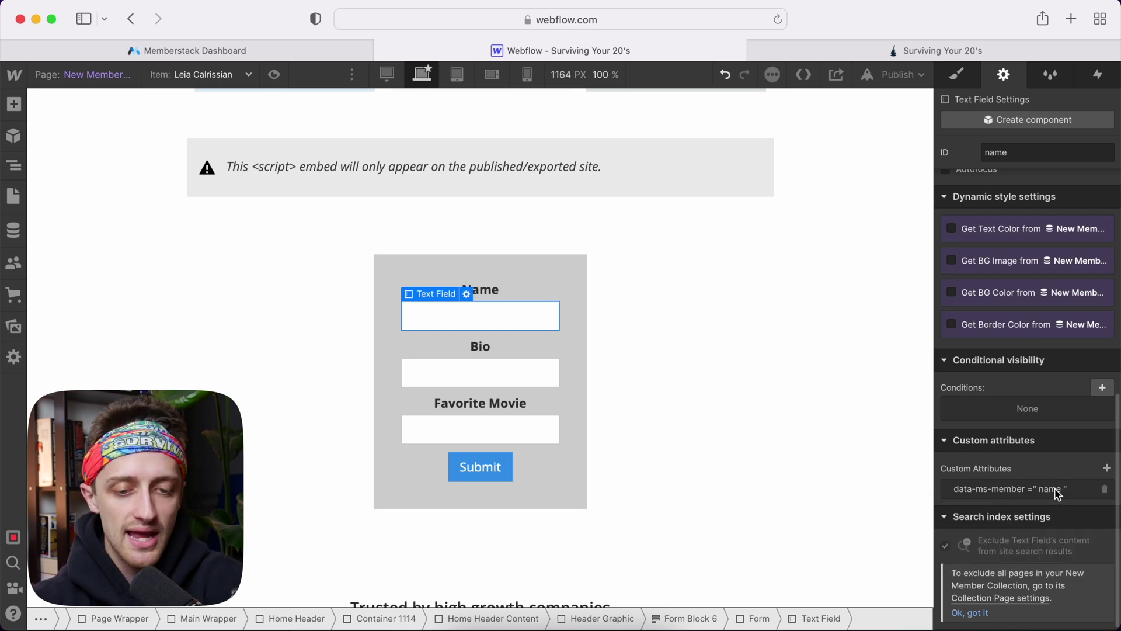
pyautogui.click(512, 382)
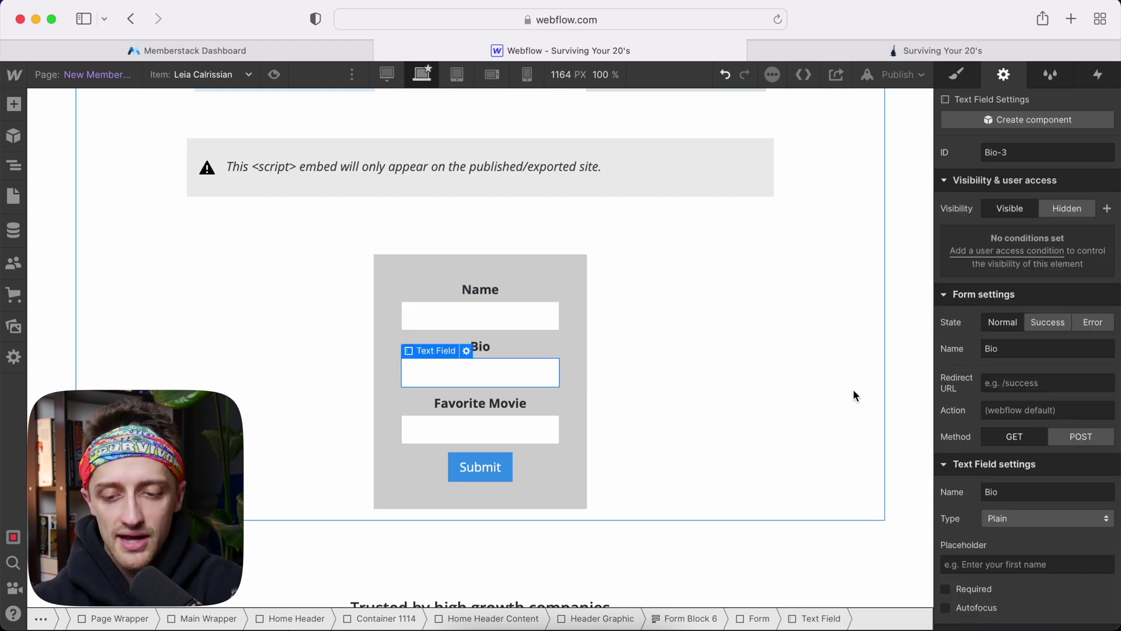
# Add a data-ms-member custom attribute to the Bio text field
pyautogui.scroll(-8, 1042, 479)
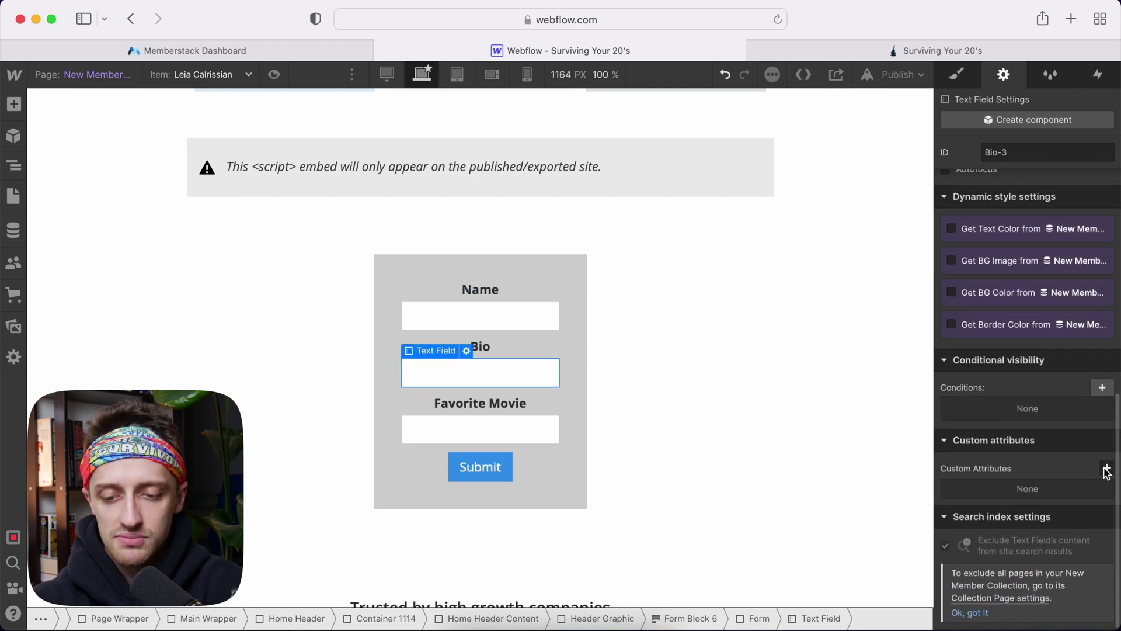
pyautogui.click(1107, 468)
pyautogui.write('data-')
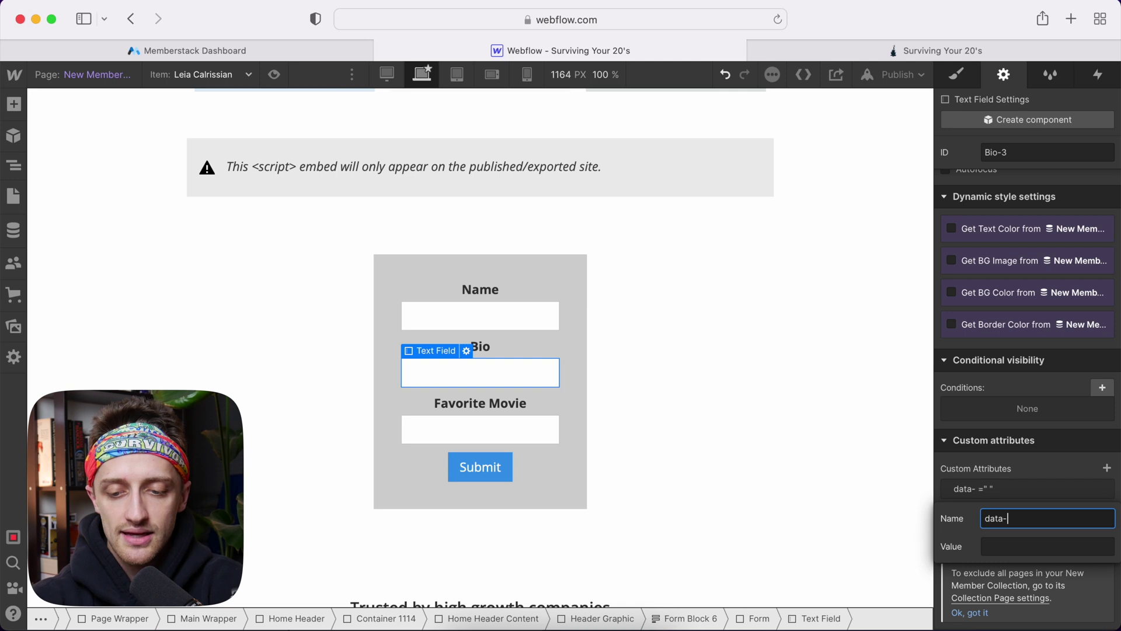
pyautogui.write('ms-member')
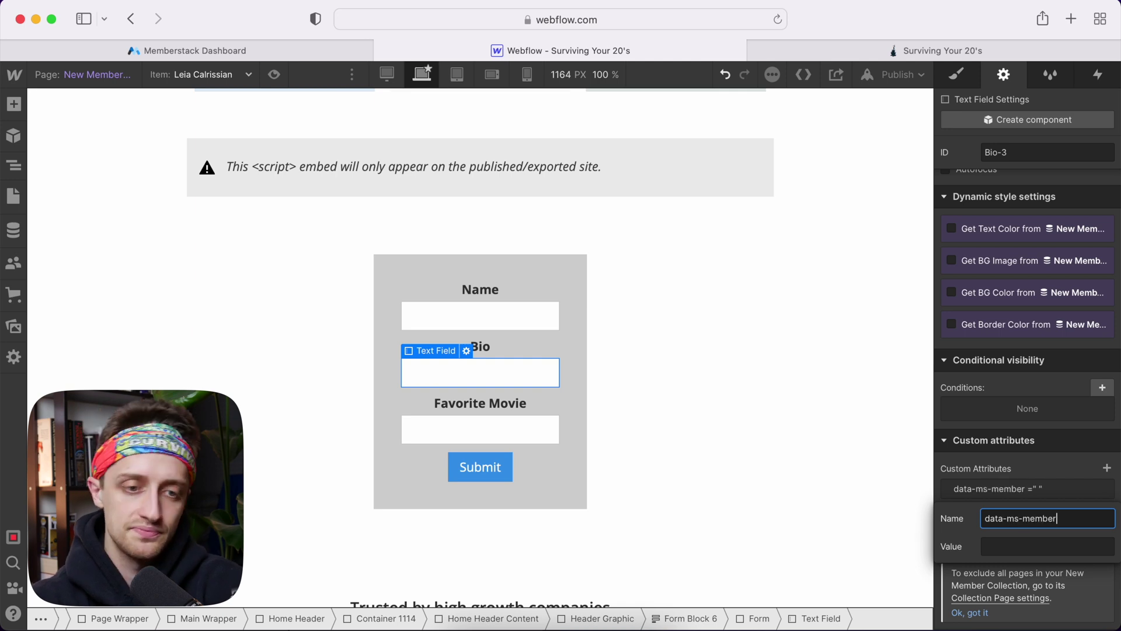
# Copy the Bio field ID from Memberstack and paste it as the attribute value
pyautogui.click(316, 49)
pyautogui.hscroll(1, 935, 276)
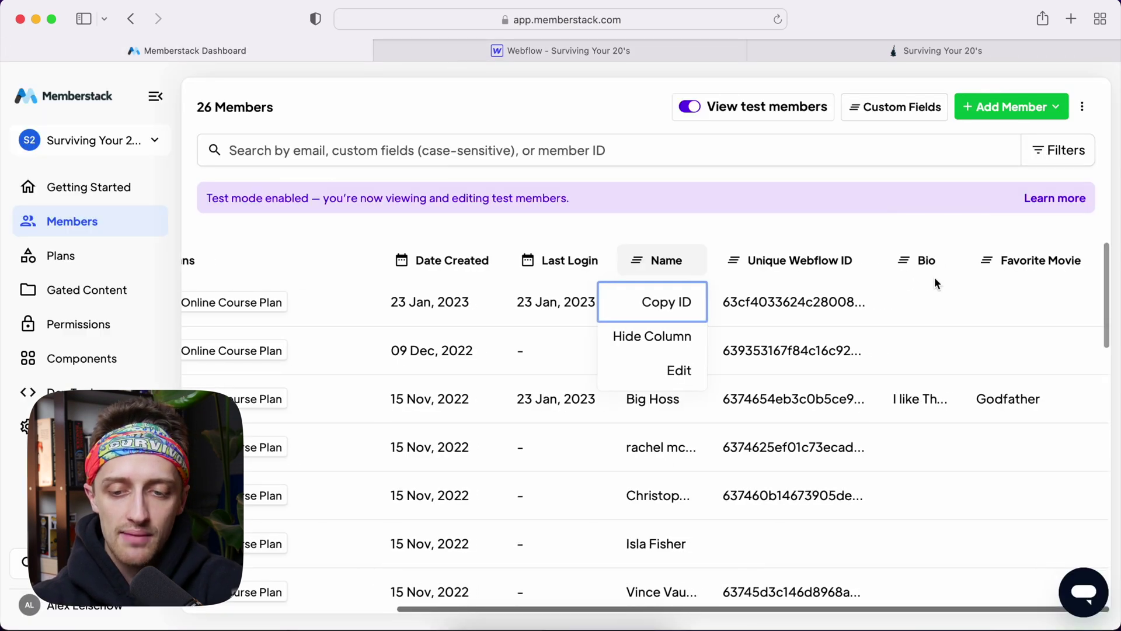
pyautogui.click(920, 261)
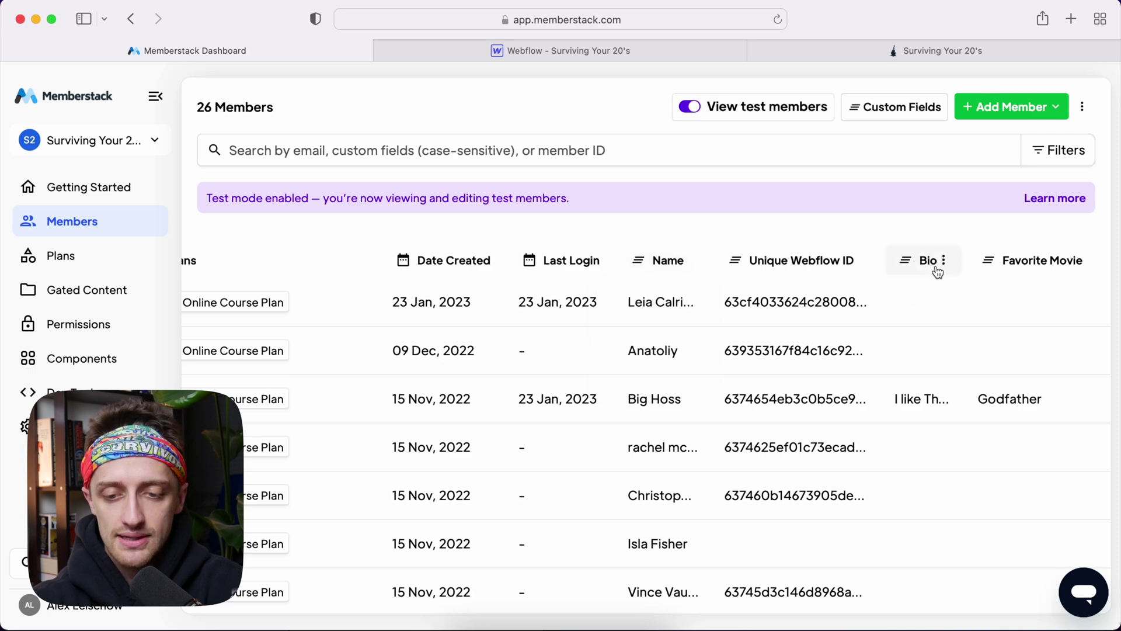
pyautogui.click(943, 261)
pyautogui.click(925, 310)
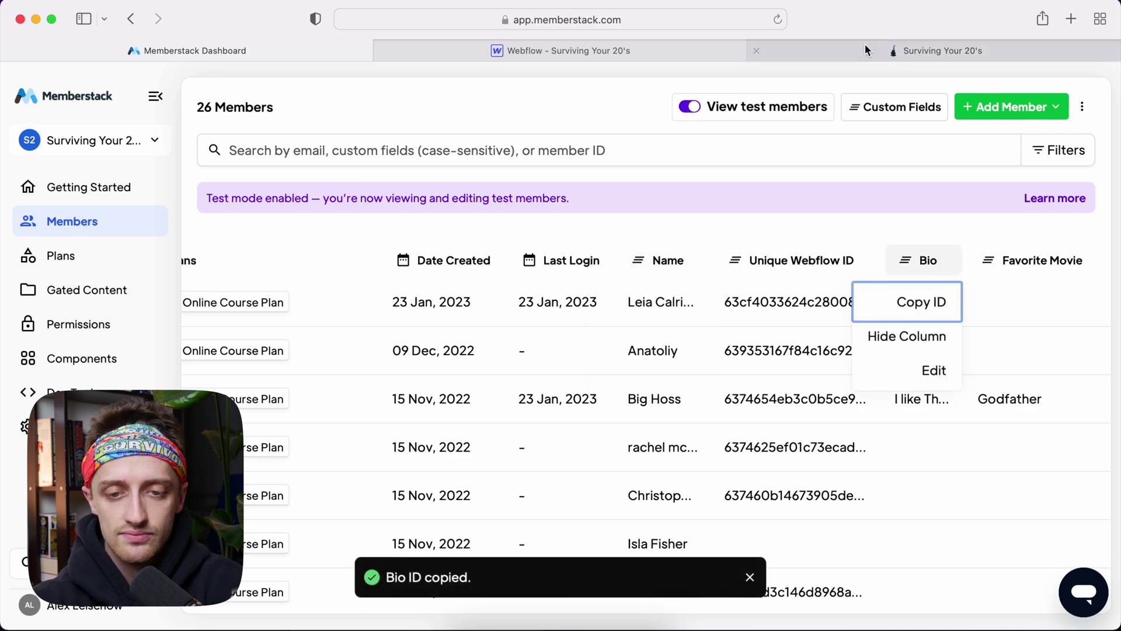
pyautogui.click(696, 49)
pyautogui.click(1027, 546)
pyautogui.press('super+v')
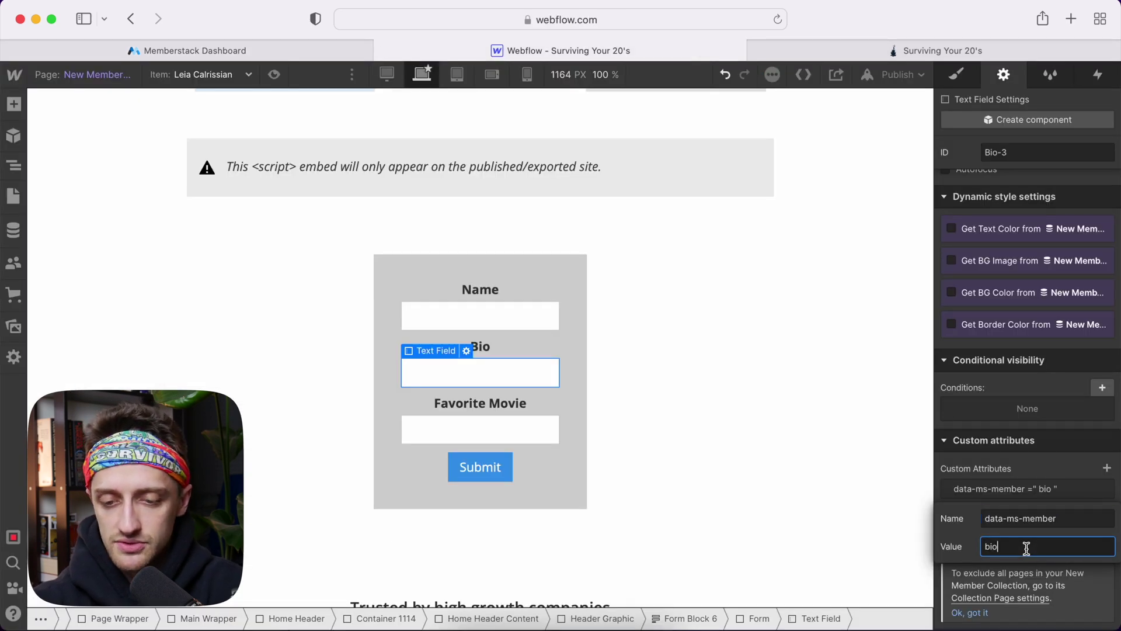
pyautogui.click(1034, 474)
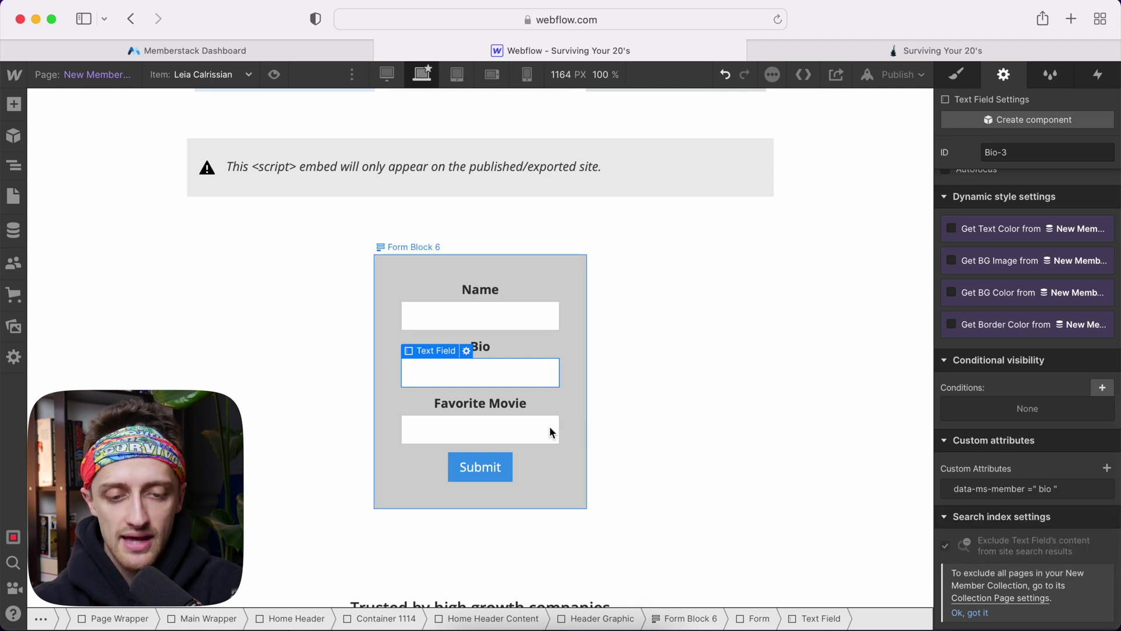
# Add a data-ms-member custom attribute to the Favorite Movie text field
pyautogui.click(504, 429)
pyautogui.scroll(-3, 998, 480)
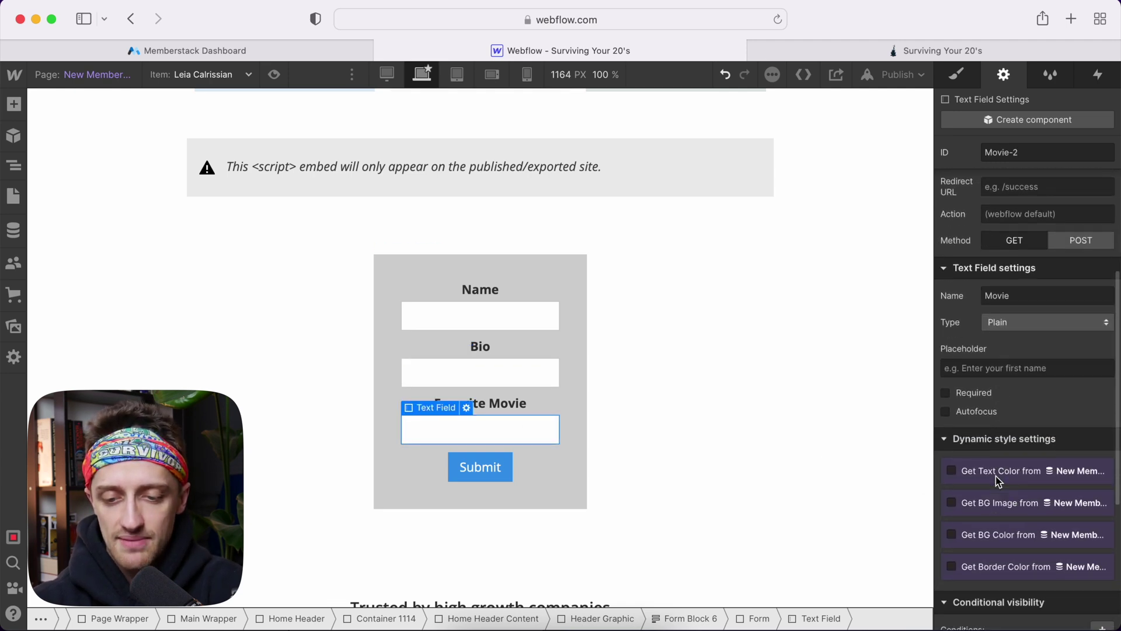
pyautogui.scroll(-5, 999, 480)
pyautogui.click(1107, 468)
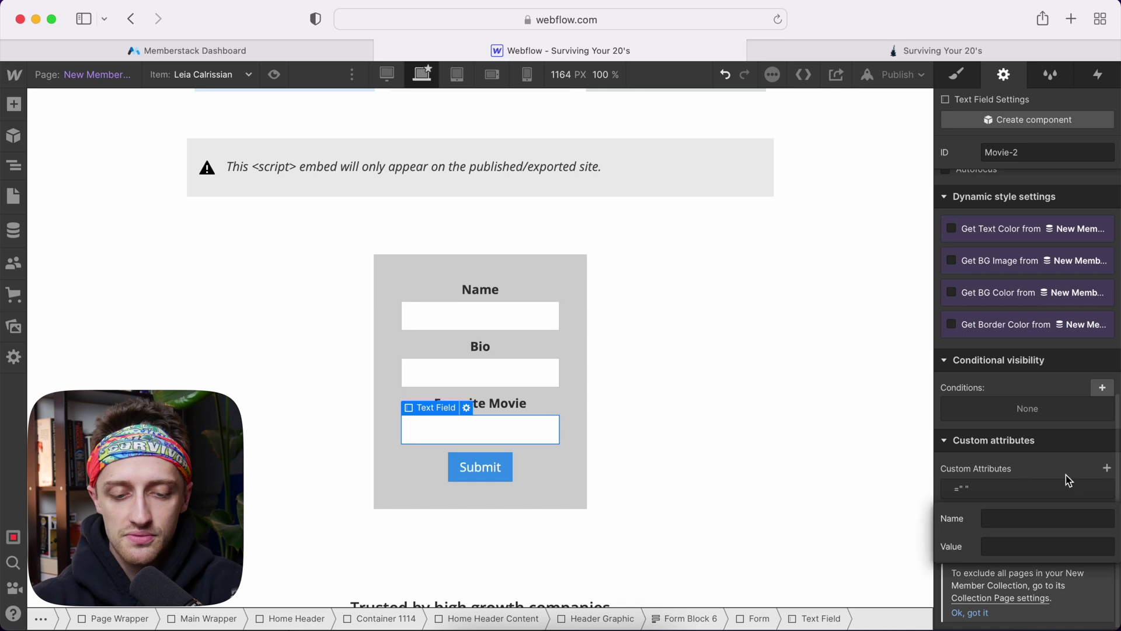
pyautogui.click(1048, 514)
pyautogui.write('data')
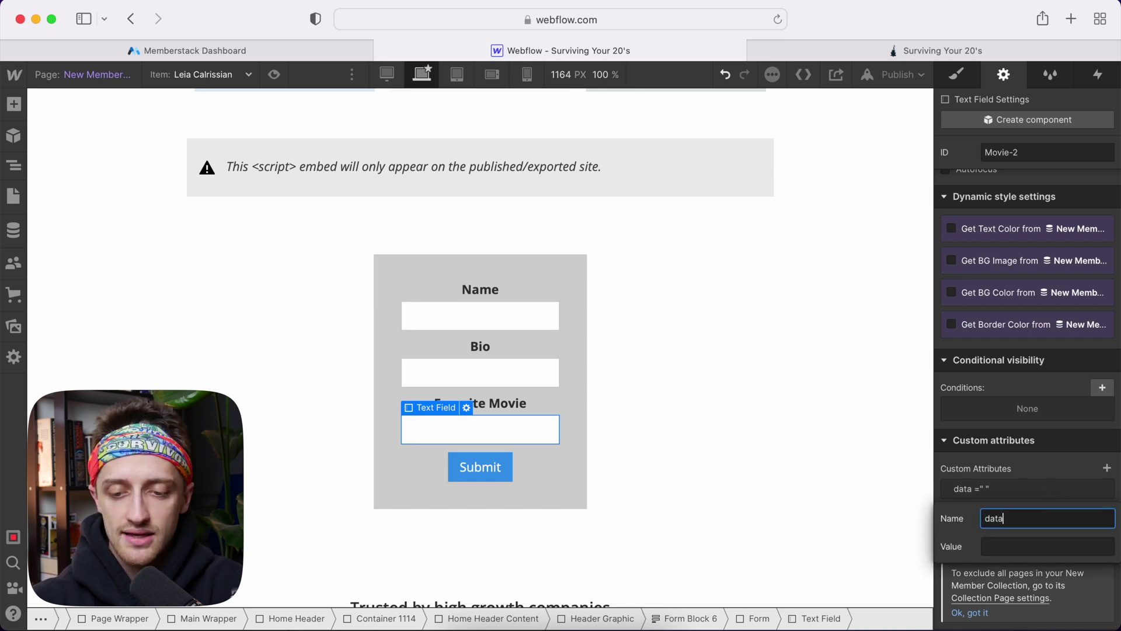
pyautogui.write('-ms-member')
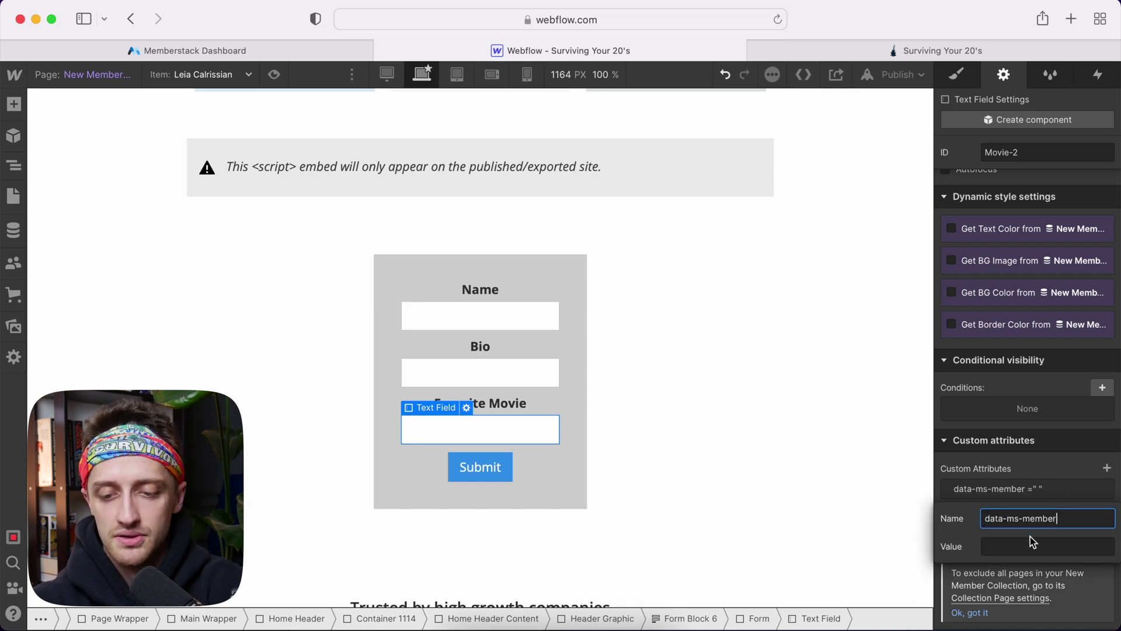
pyautogui.click(1028, 544)
# Paste Memberstack's Favorite Movie field ID as the value and save the attribute
pyautogui.hotkey('ctrl', 'shift', 'Tab')
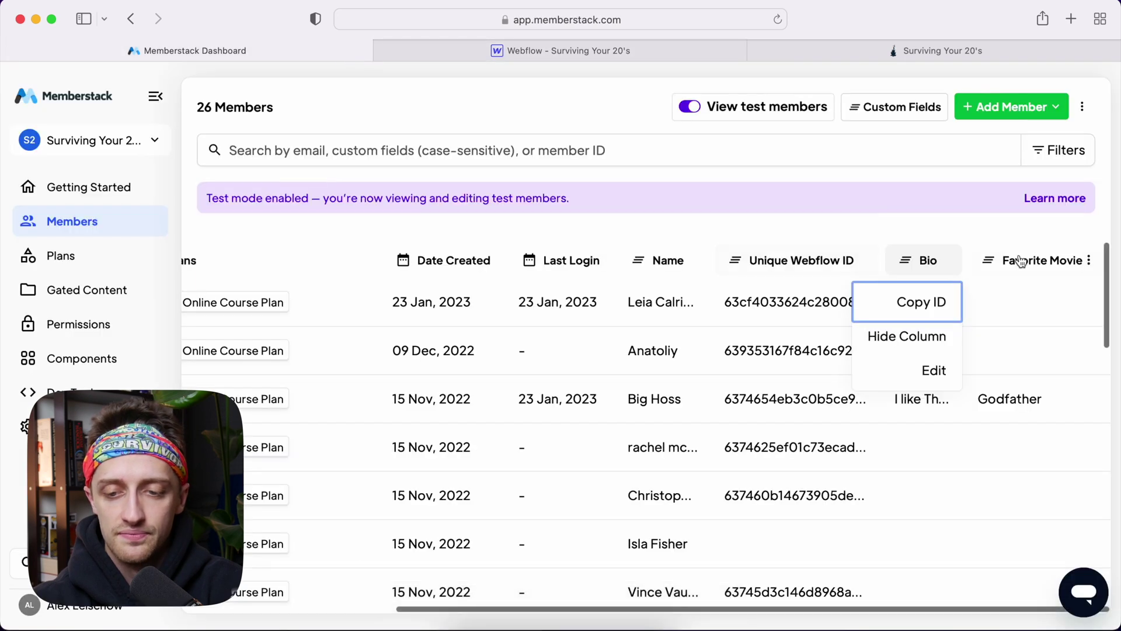
pyautogui.click(1088, 260)
pyautogui.click(1051, 302)
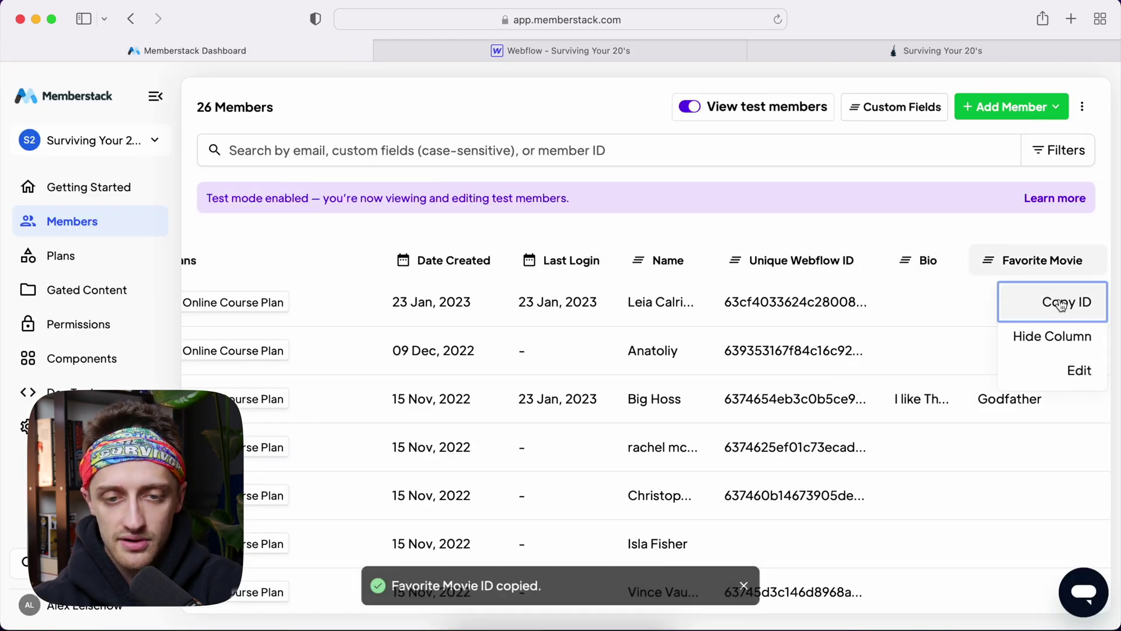
pyautogui.click(741, 57)
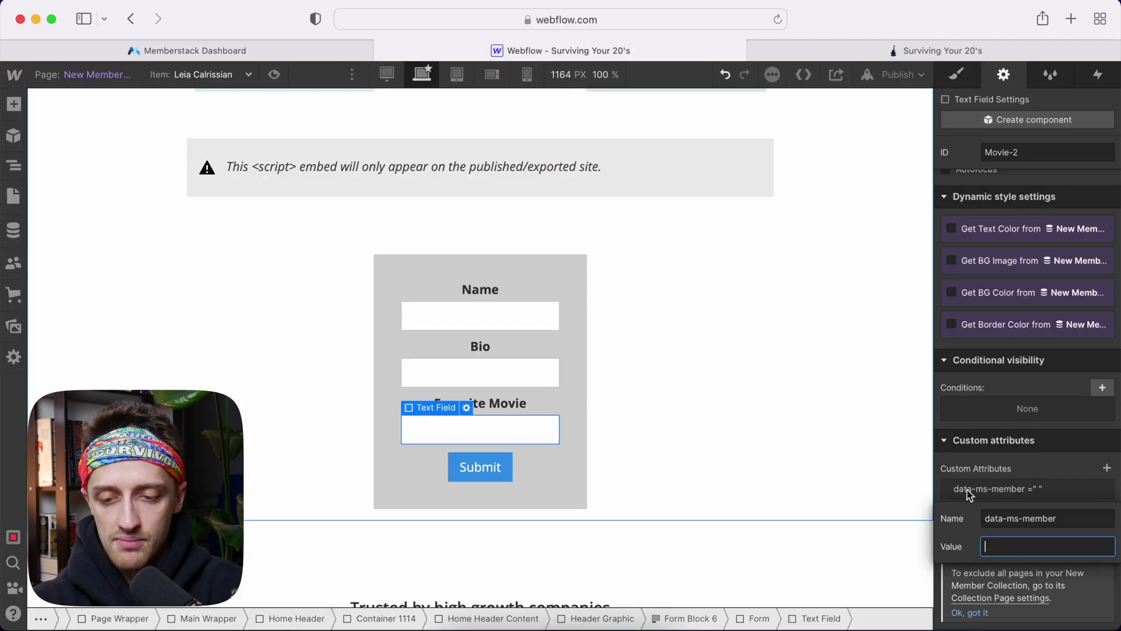
pyautogui.press('cmd+v')
pyautogui.press('Return')
# Select the Name text in the WELCOME HOME heading
pyautogui.click(853, 446)
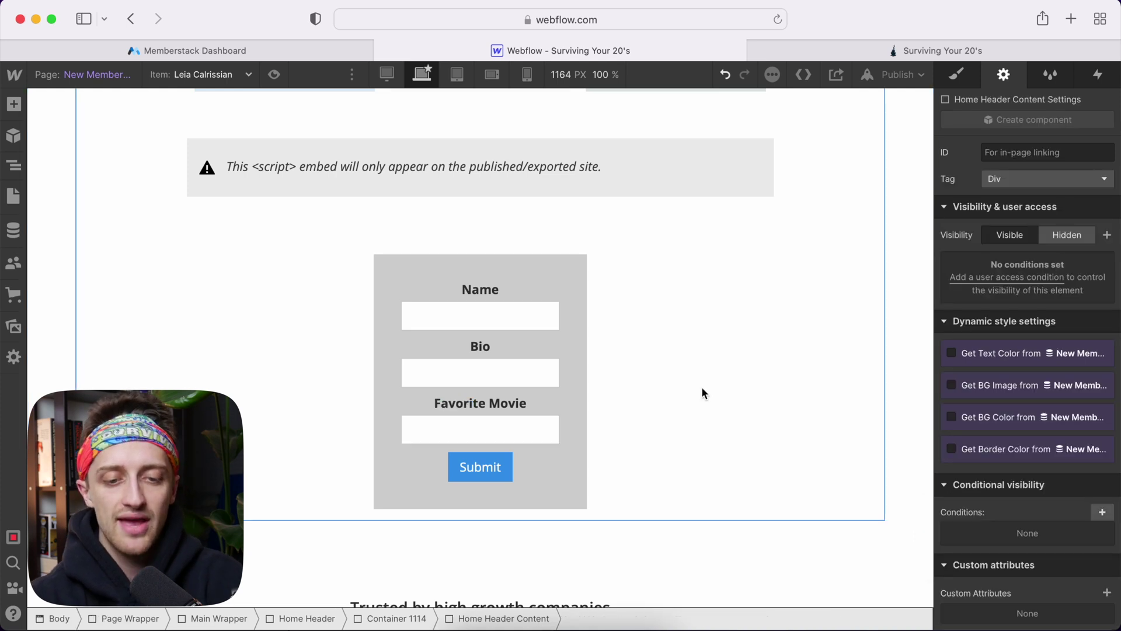
pyautogui.scroll(1, 702, 386)
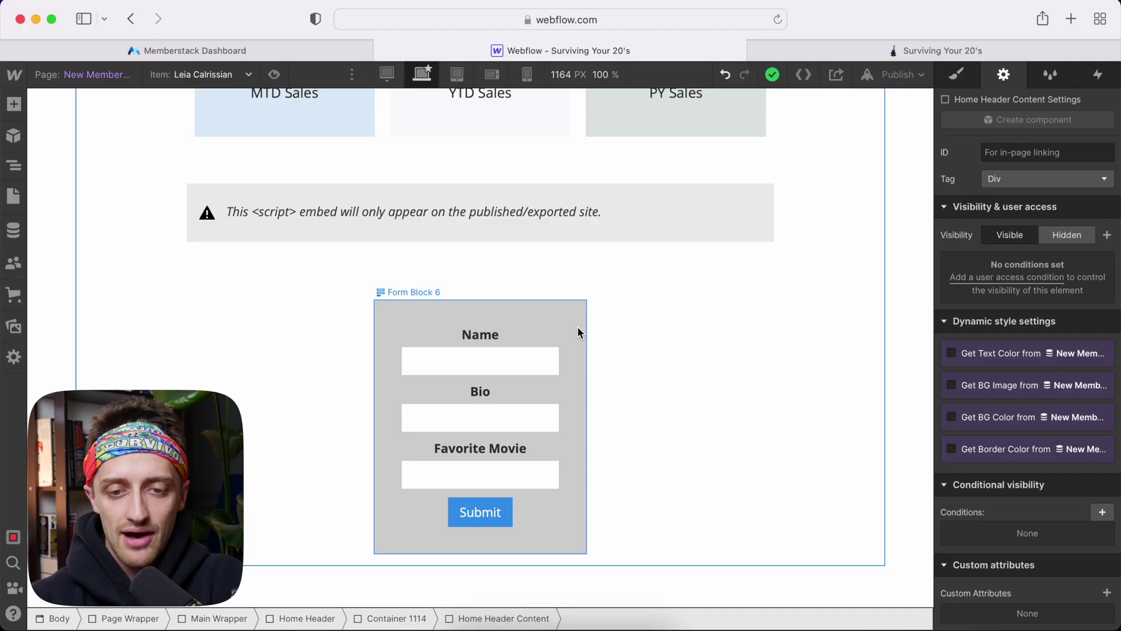
pyautogui.scroll(7, 577, 333)
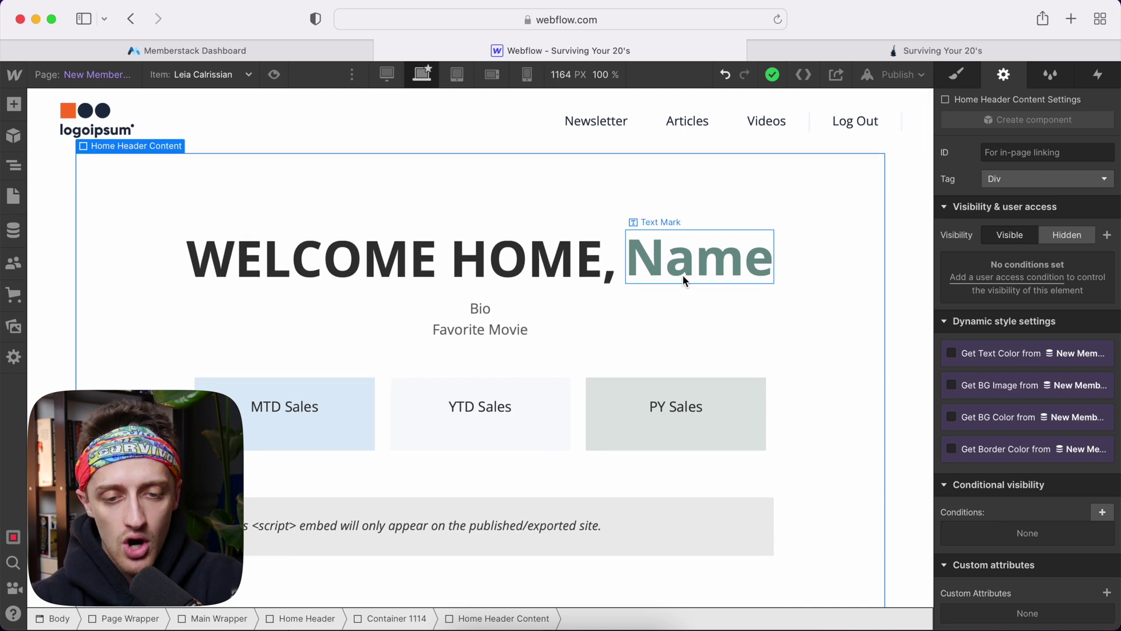
pyautogui.click(696, 262)
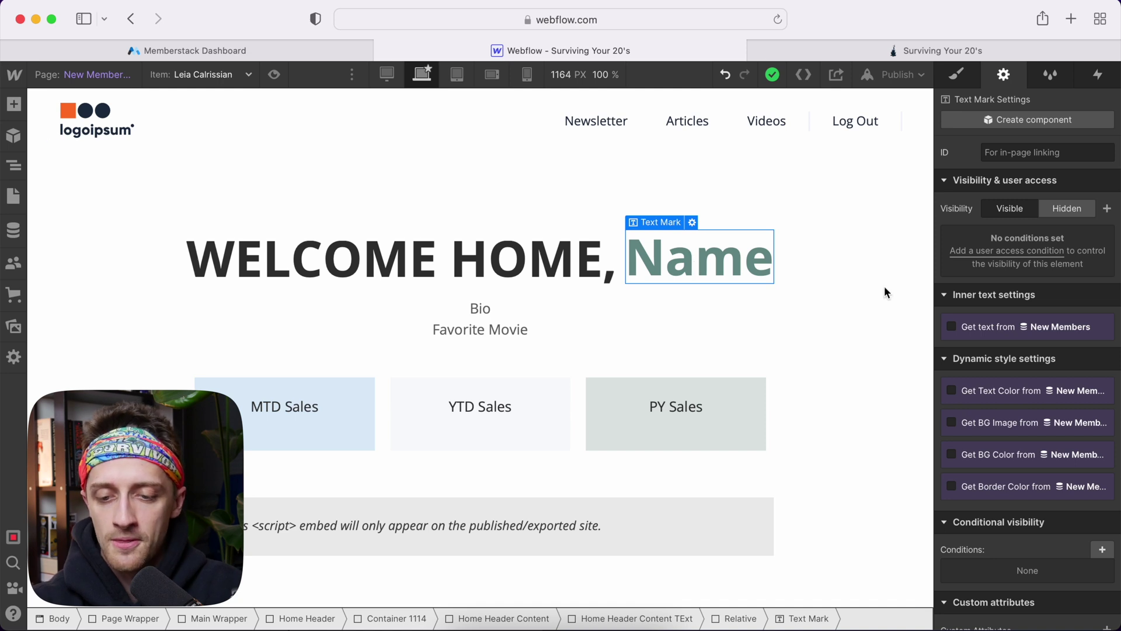
# Add the custom attribute data-ms-member with value name to the heading's Name text
pyautogui.scroll(-3, 998, 394)
pyautogui.scroll(-2, 999, 395)
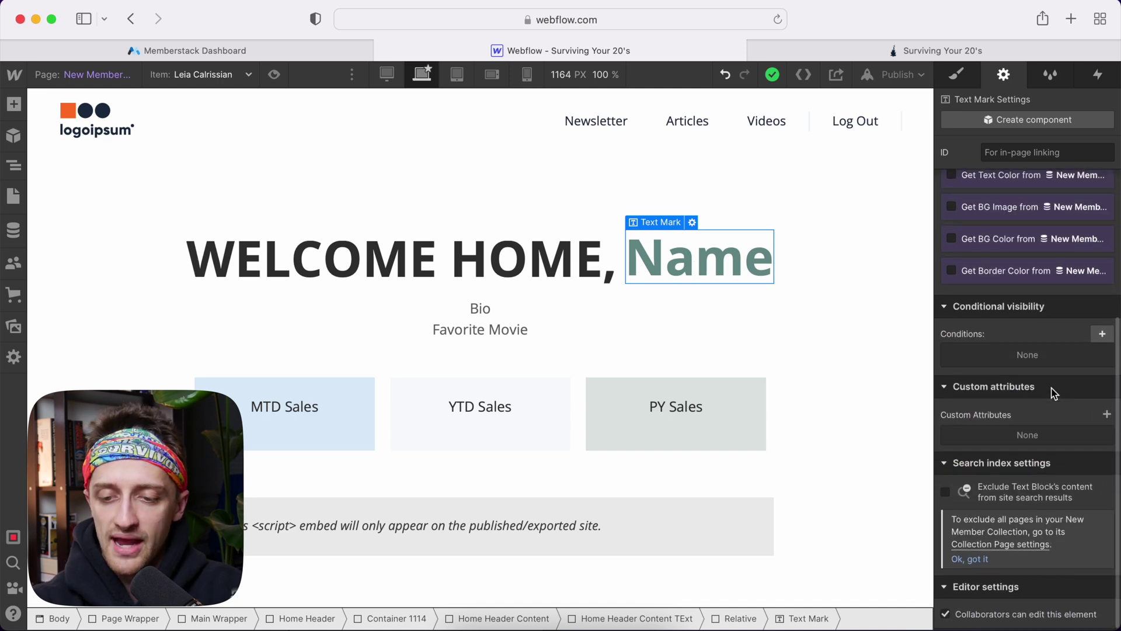
pyautogui.click(1107, 416)
pyautogui.click(1035, 464)
pyautogui.write('data')
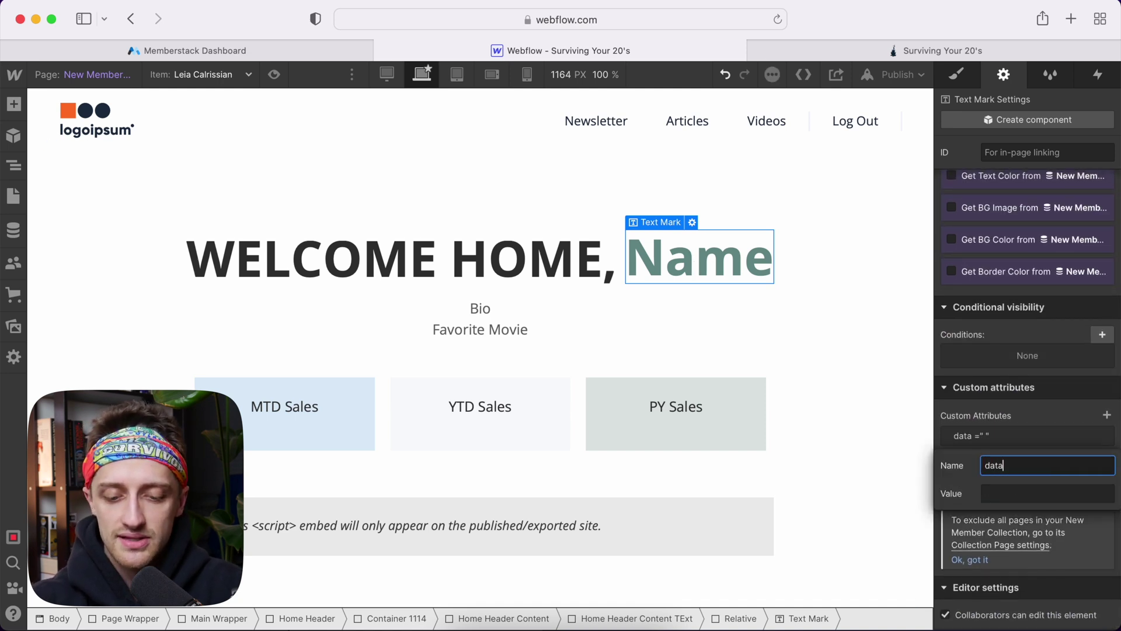
pyautogui.write('-ms-member')
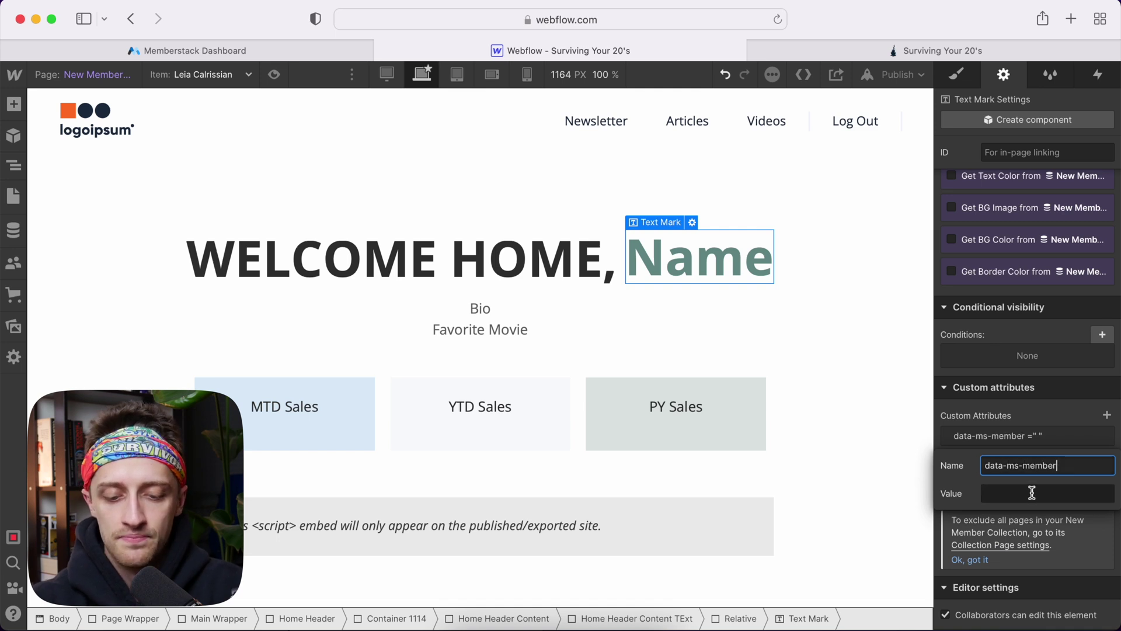
pyautogui.click(1032, 494)
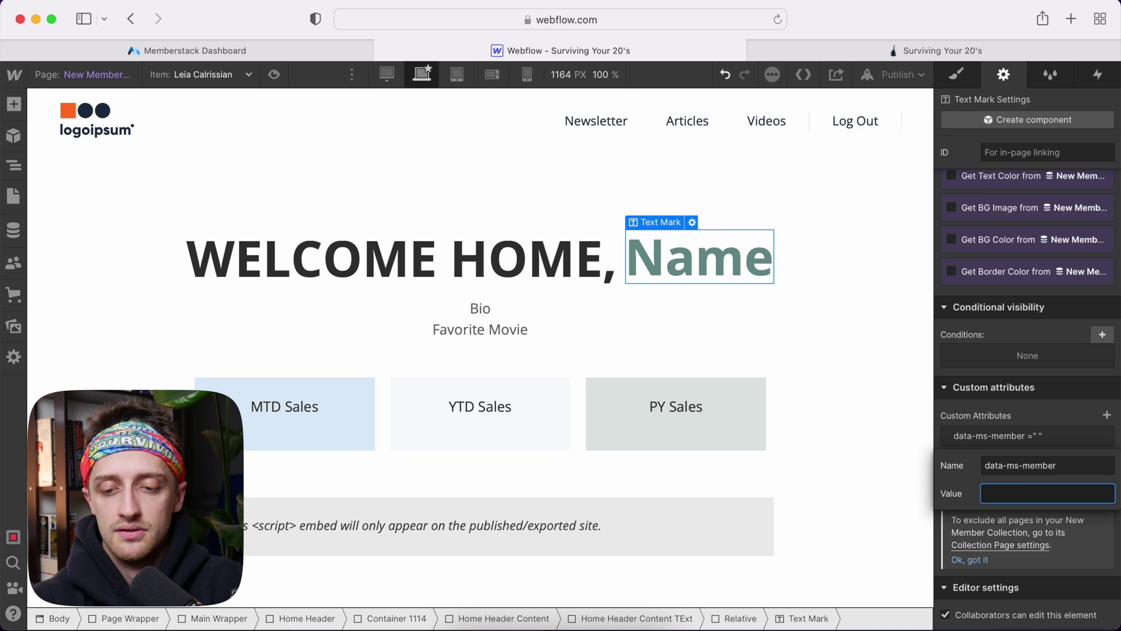
pyautogui.write('name')
pyautogui.click(1039, 407)
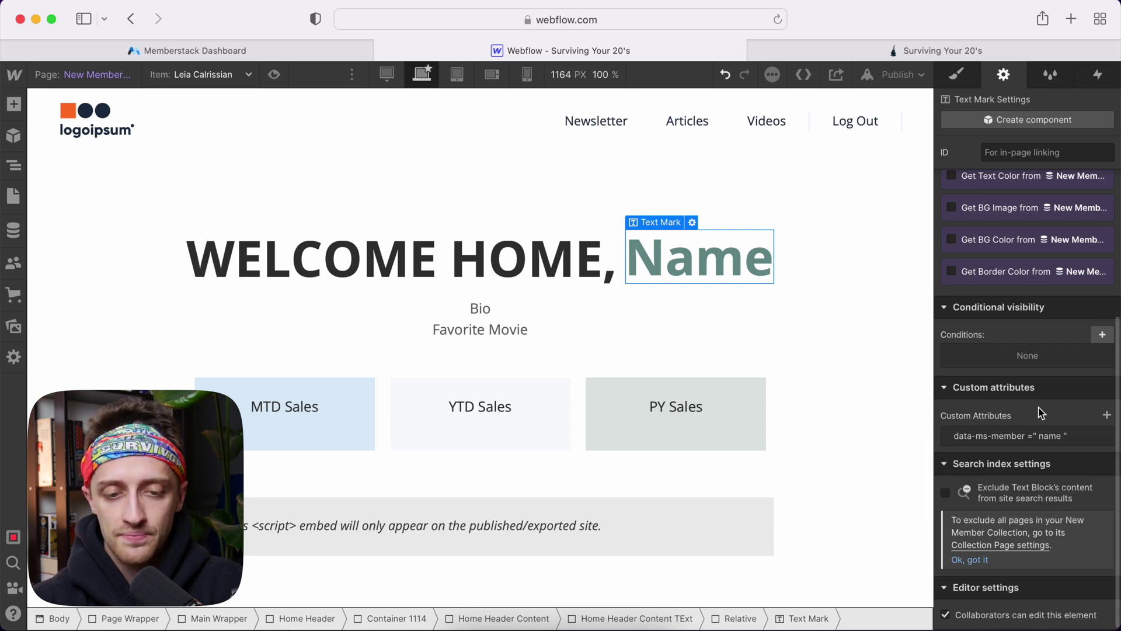
pyautogui.click(561, 308)
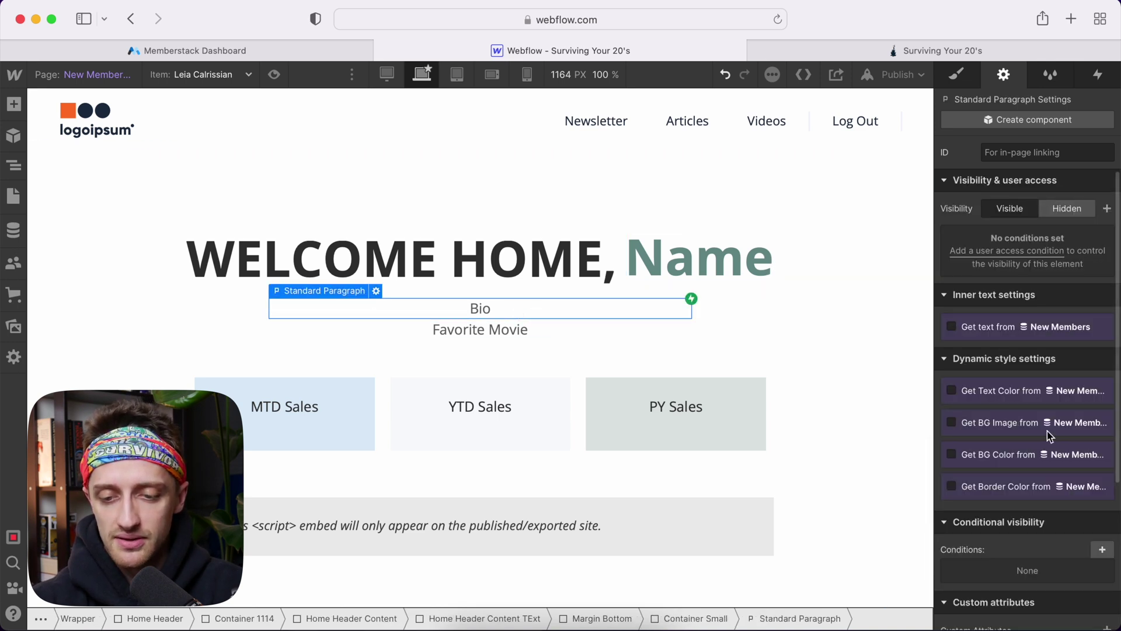
# Give the Bio paragraph the custom attribute data-ms-member = bio
pyautogui.scroll(-5, 1049, 435)
pyautogui.click(1106, 414)
pyautogui.write('d')
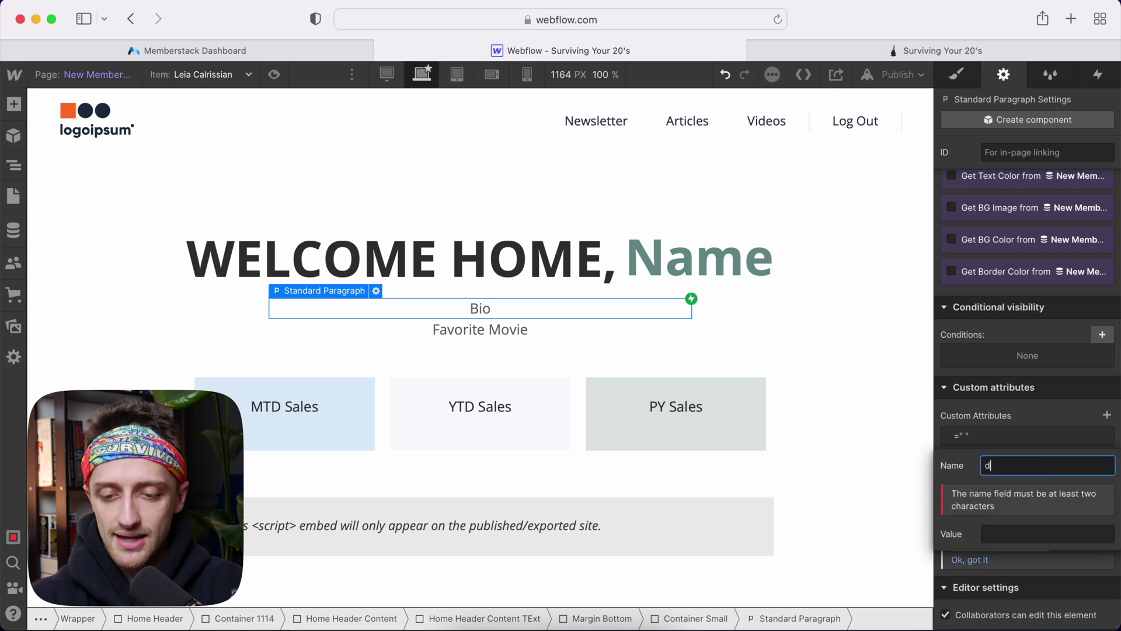
pyautogui.write('ata-ms-mem')
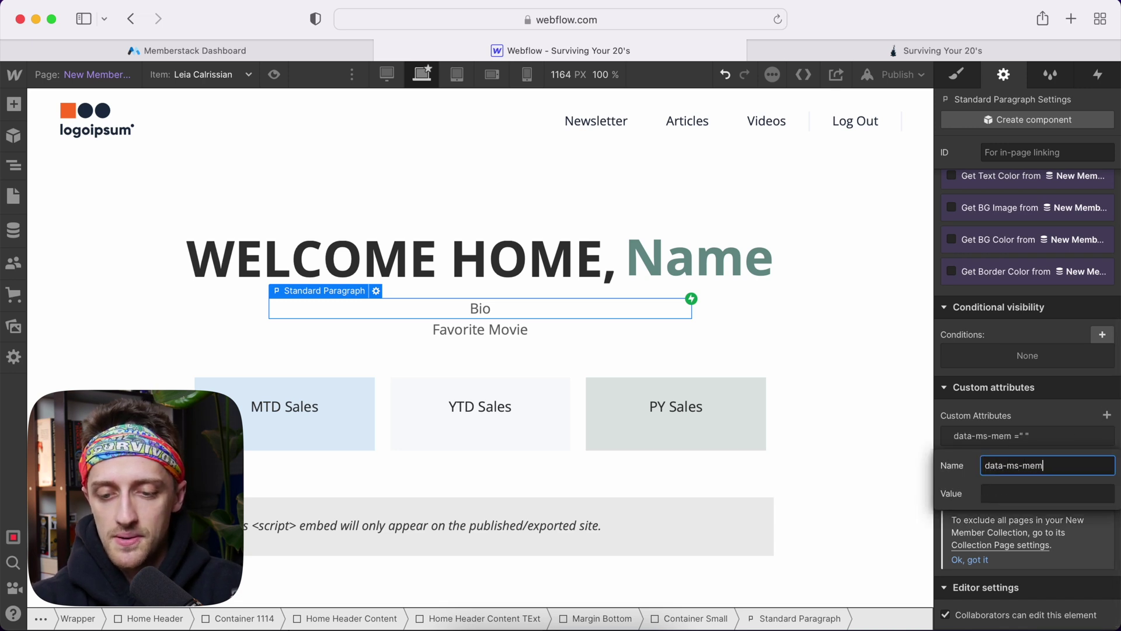
pyautogui.write('ber')
pyautogui.press('Tab')
pyautogui.write('bio')
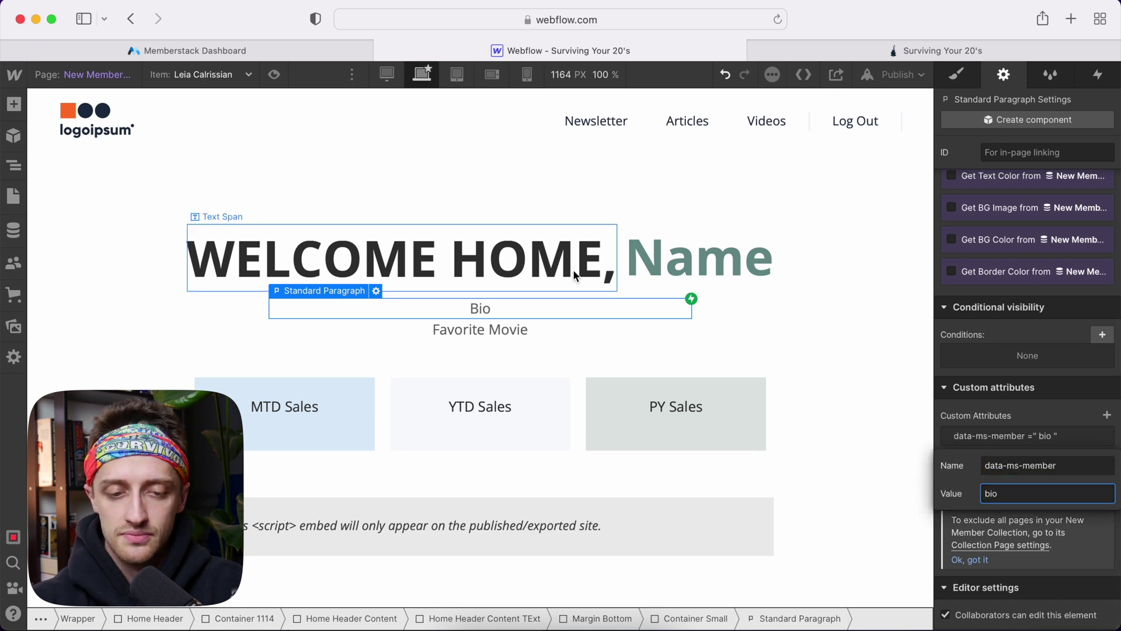
# Give the Favorite Movie paragraph the custom attribute data-ms-member = favorite-movie
pyautogui.click(537, 329)
pyautogui.scroll(-5, 969, 443)
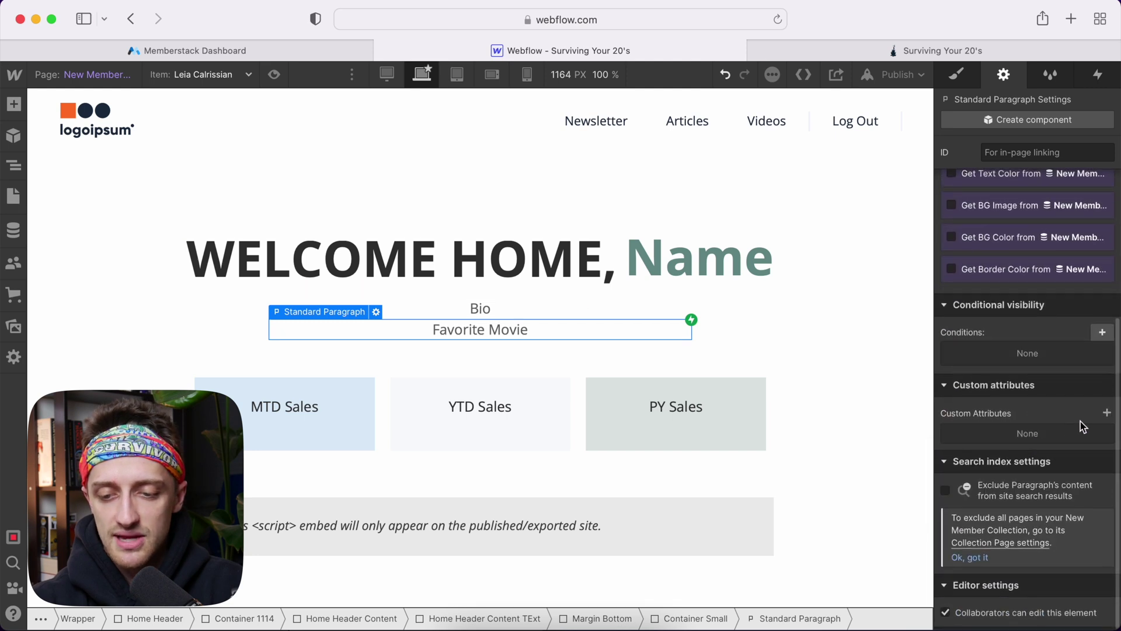
pyautogui.click(1107, 413)
pyautogui.click(1031, 464)
pyautogui.write('data')
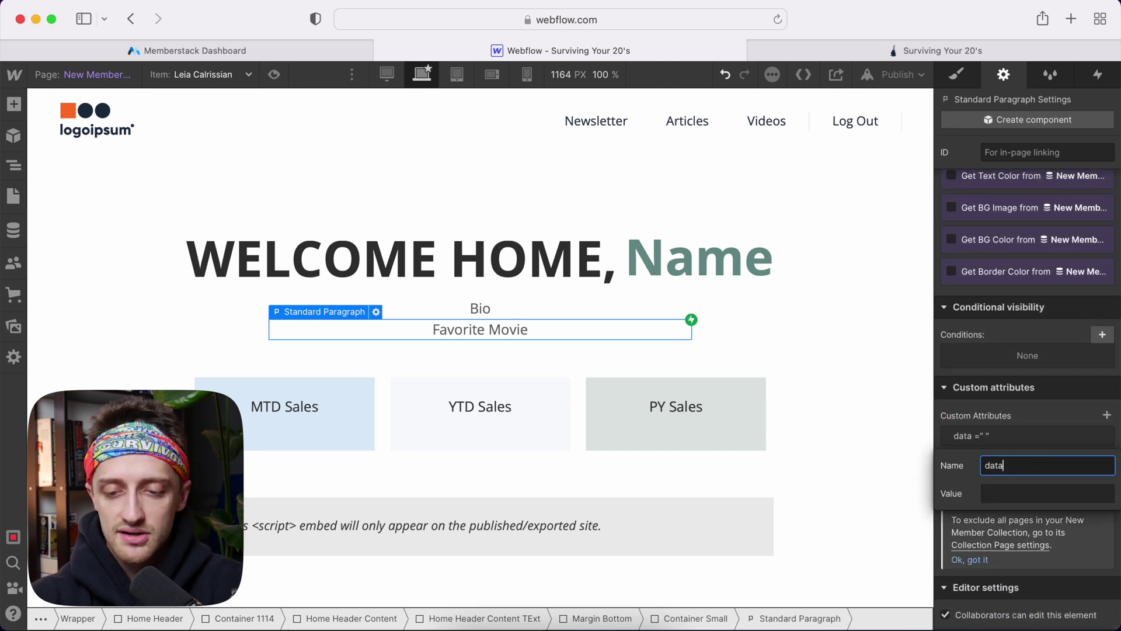
pyautogui.write('-ms-member')
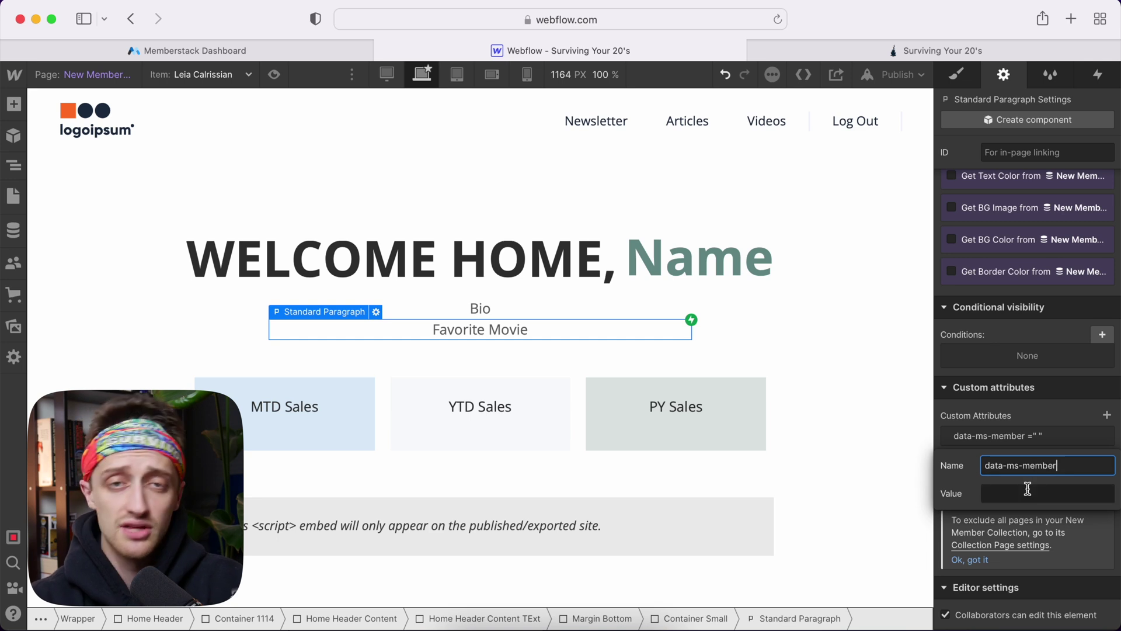
pyautogui.click(1028, 492)
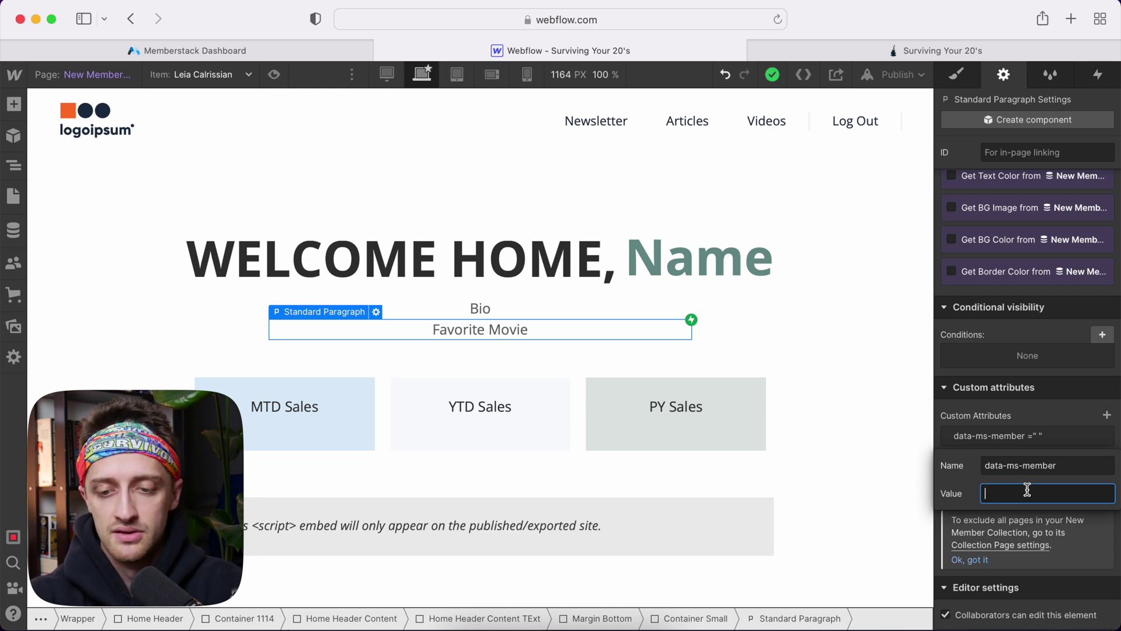
pyautogui.write('favorite')
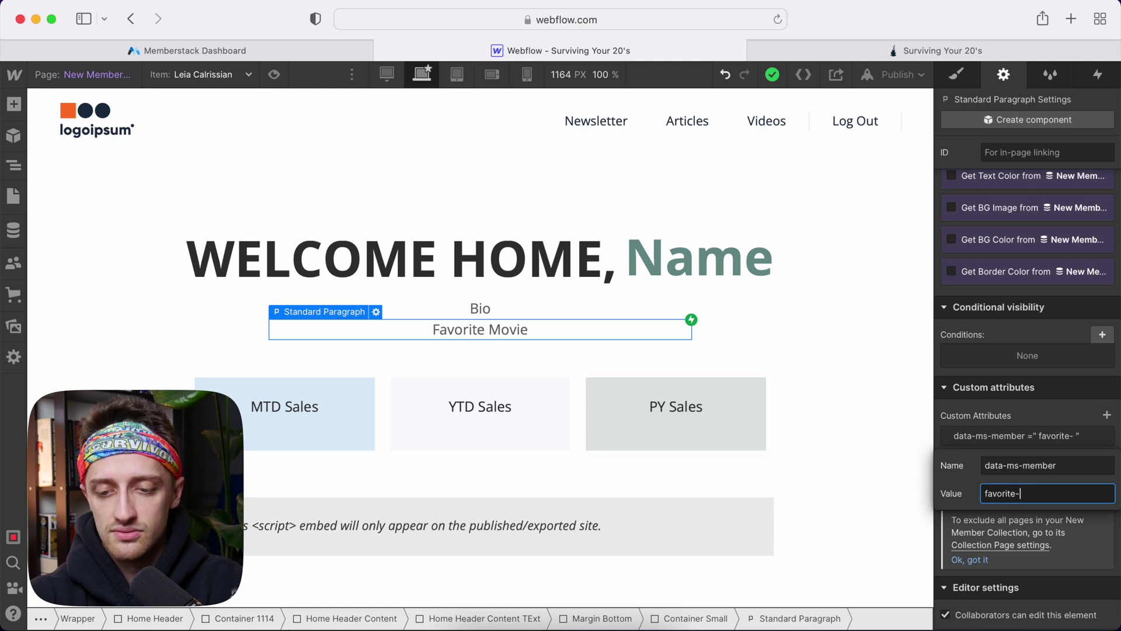
pyautogui.write('-movie')
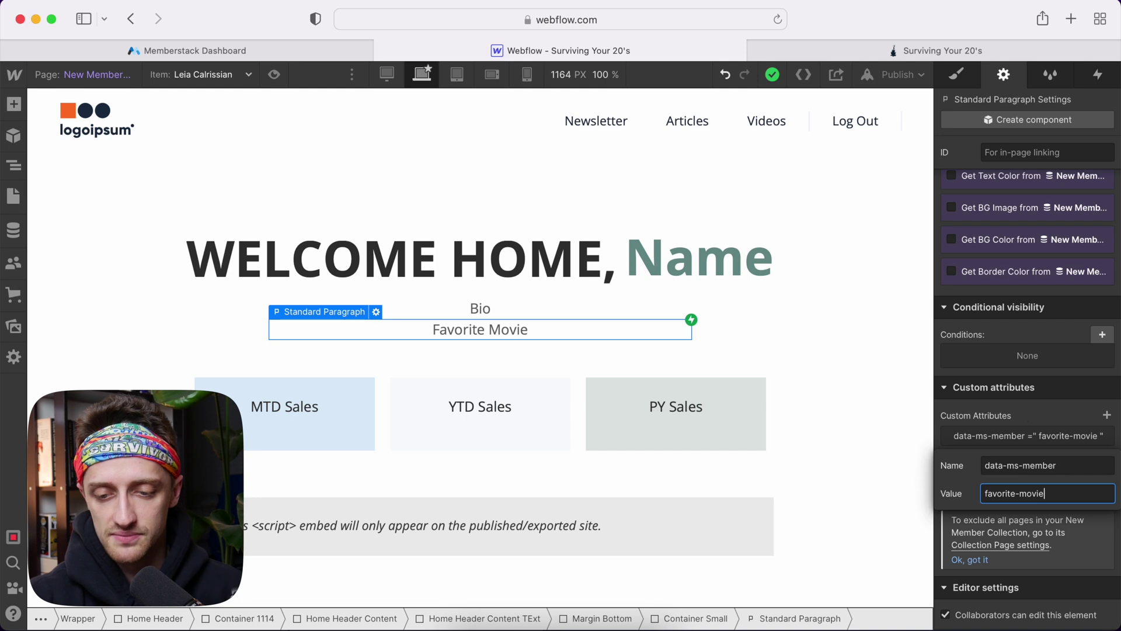
pyautogui.press('Return')
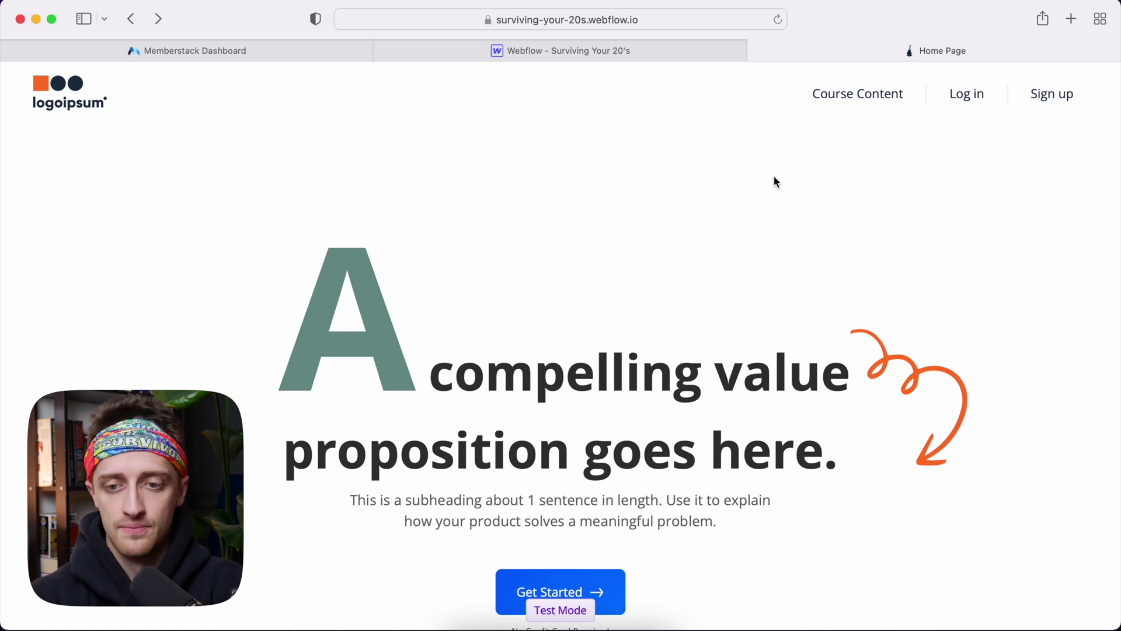
# Sign up a test member with their name, e-mail address and a password via Get Started
pyautogui.click(1050, 96)
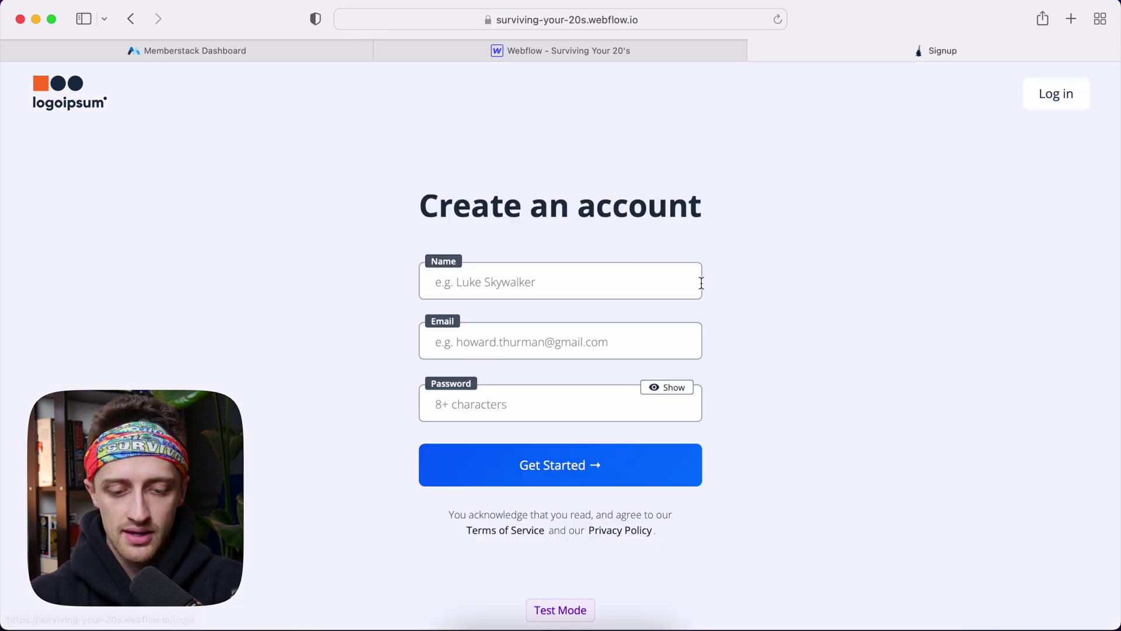
pyautogui.click(609, 281)
pyautogui.write('Boston Rob')
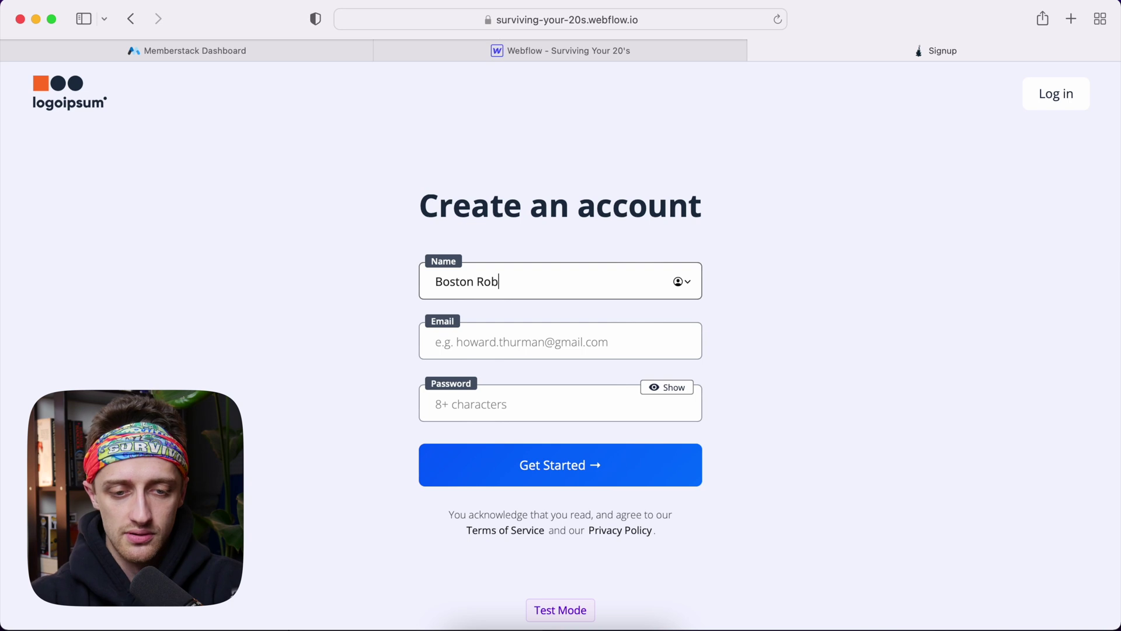
pyautogui.click(512, 347)
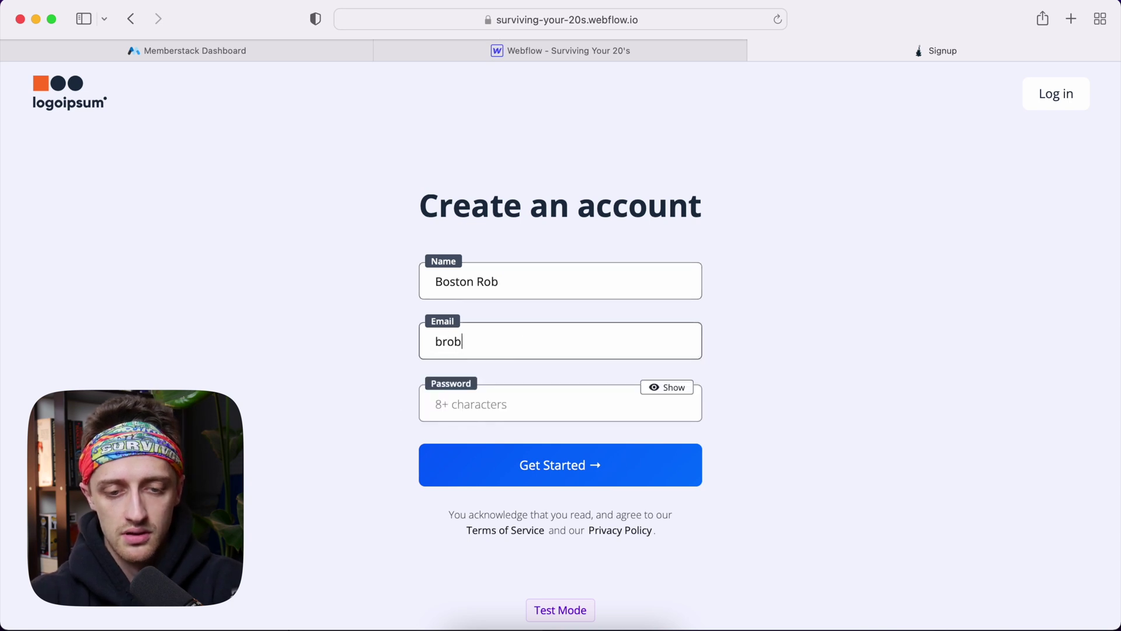
pyautogui.press('Tab')
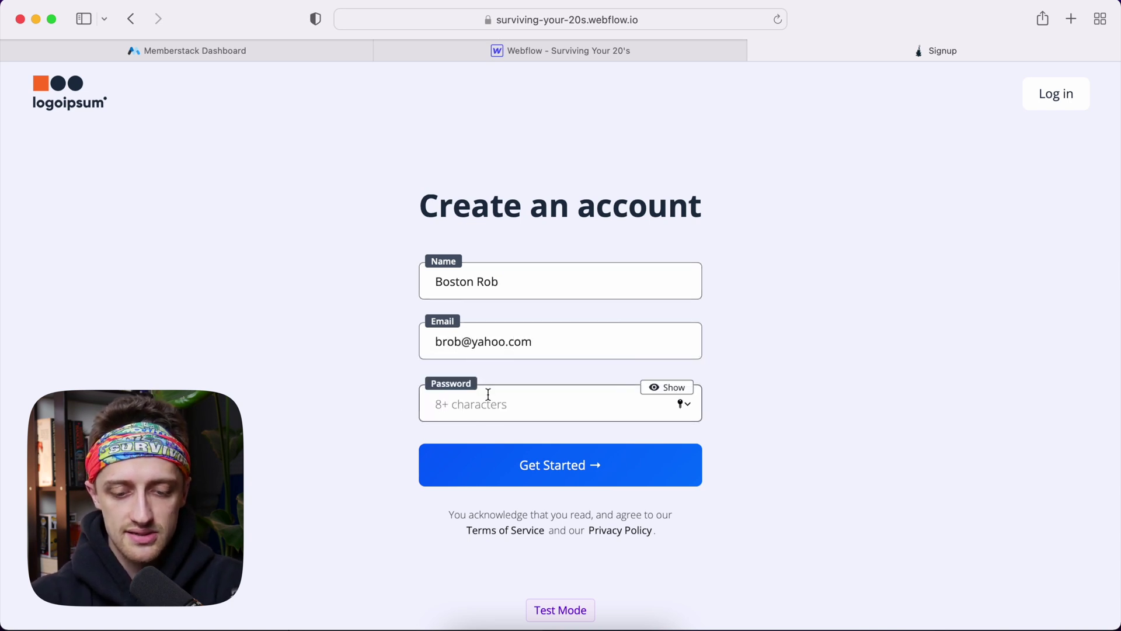
pyautogui.write('•••••')
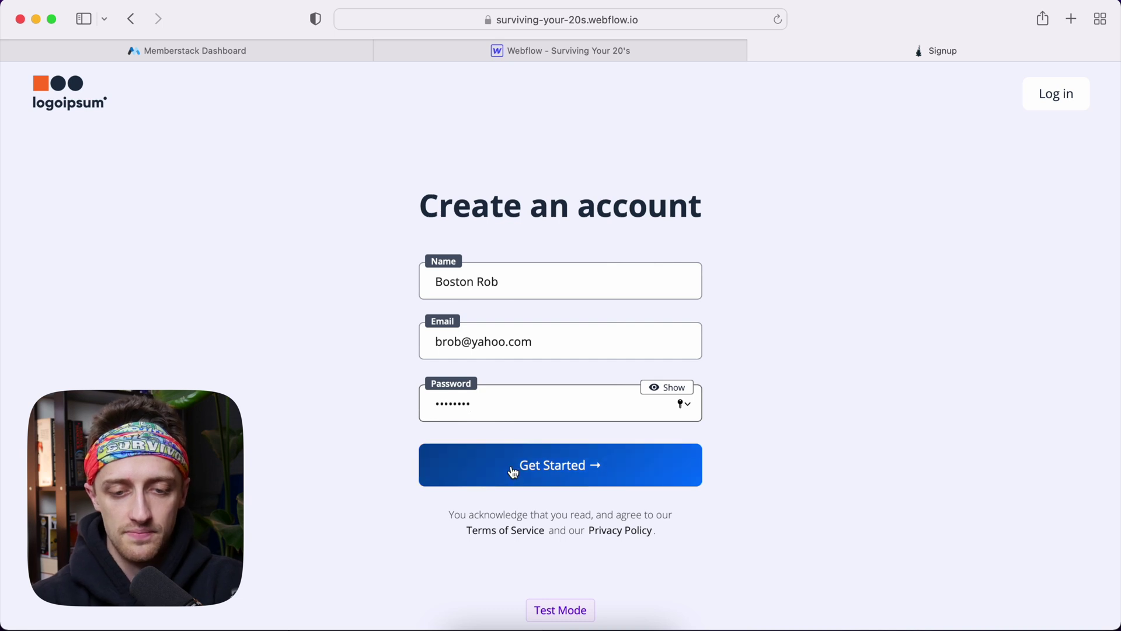
pyautogui.click(512, 468)
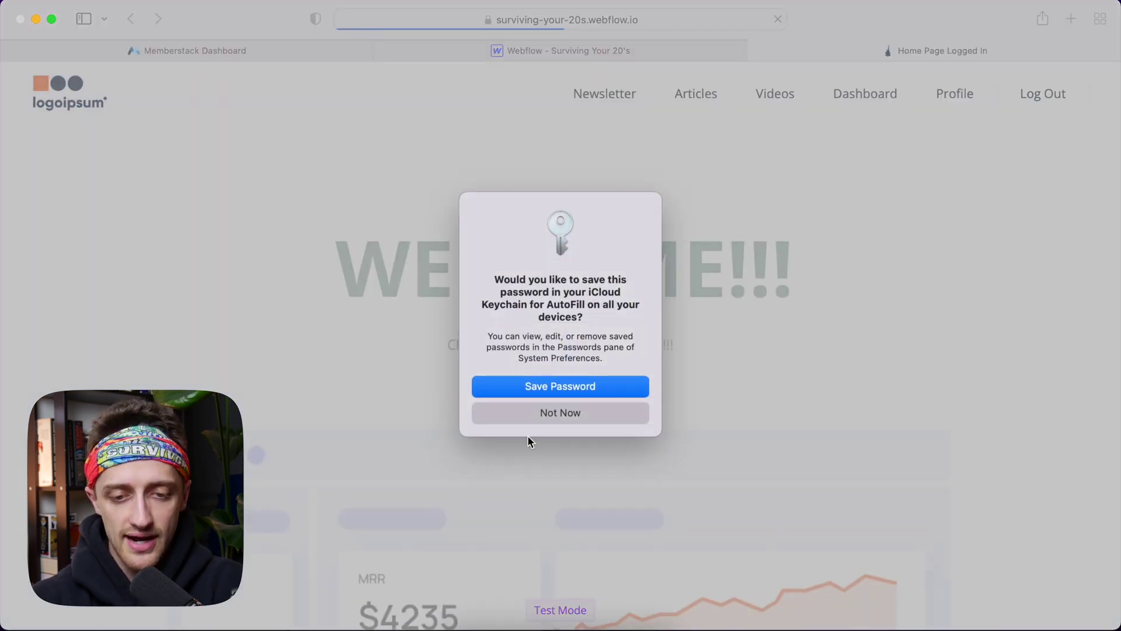
# Dismiss the save-password prompt, open the member dashboard, and scroll past the Fake Sales Chart
pyautogui.click(576, 386)
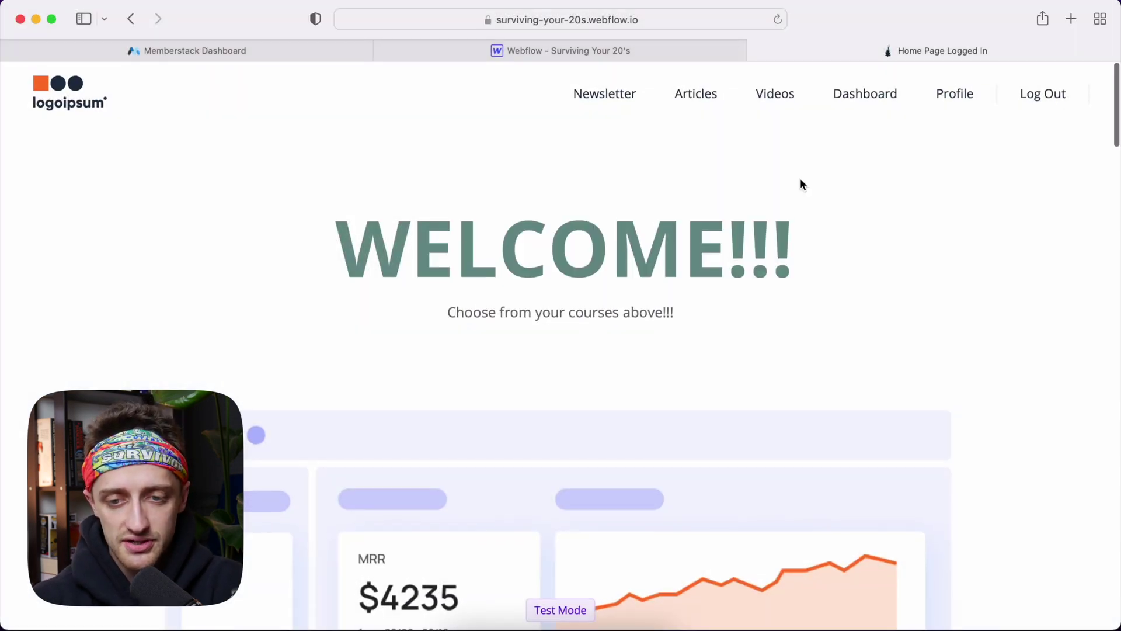
pyautogui.click(862, 105)
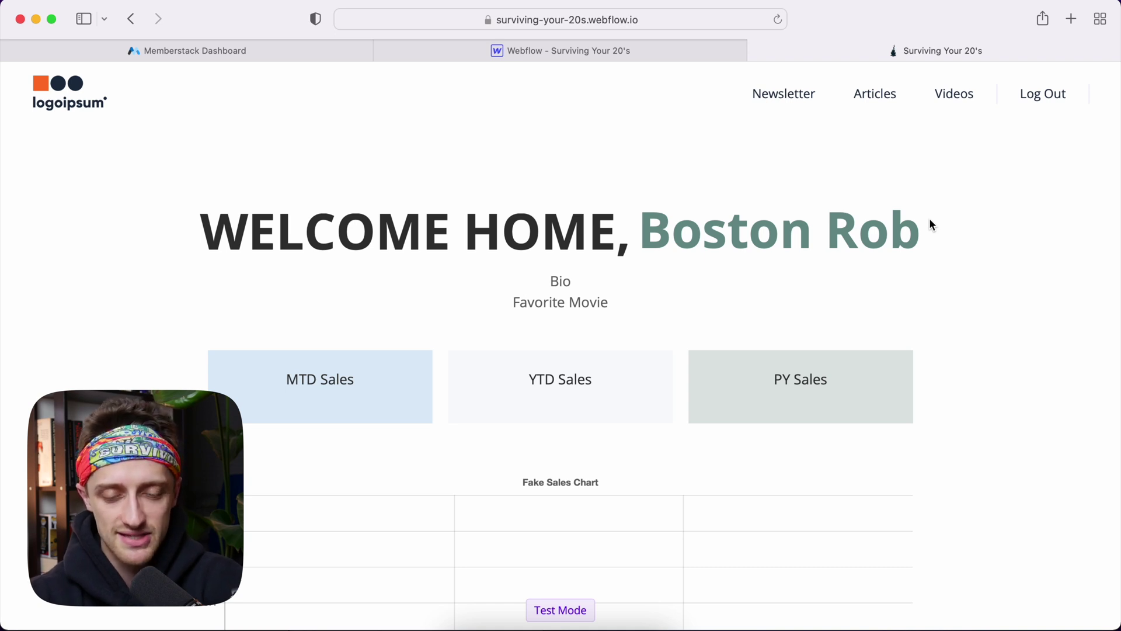
pyautogui.scroll(-3, 929, 218)
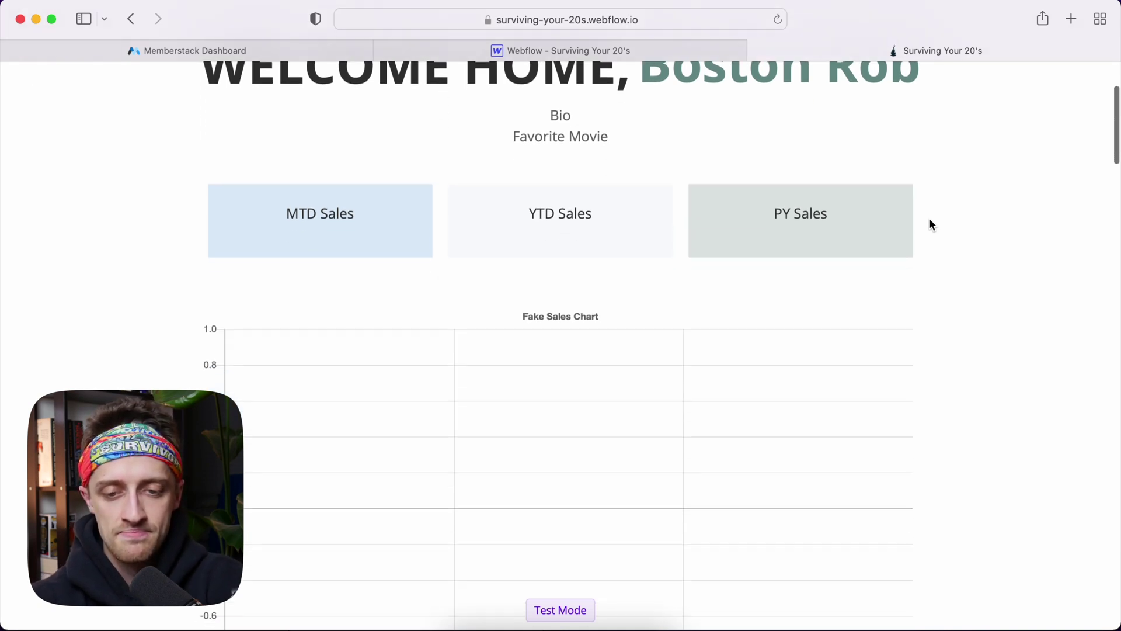
pyautogui.scroll(3, 828, 285)
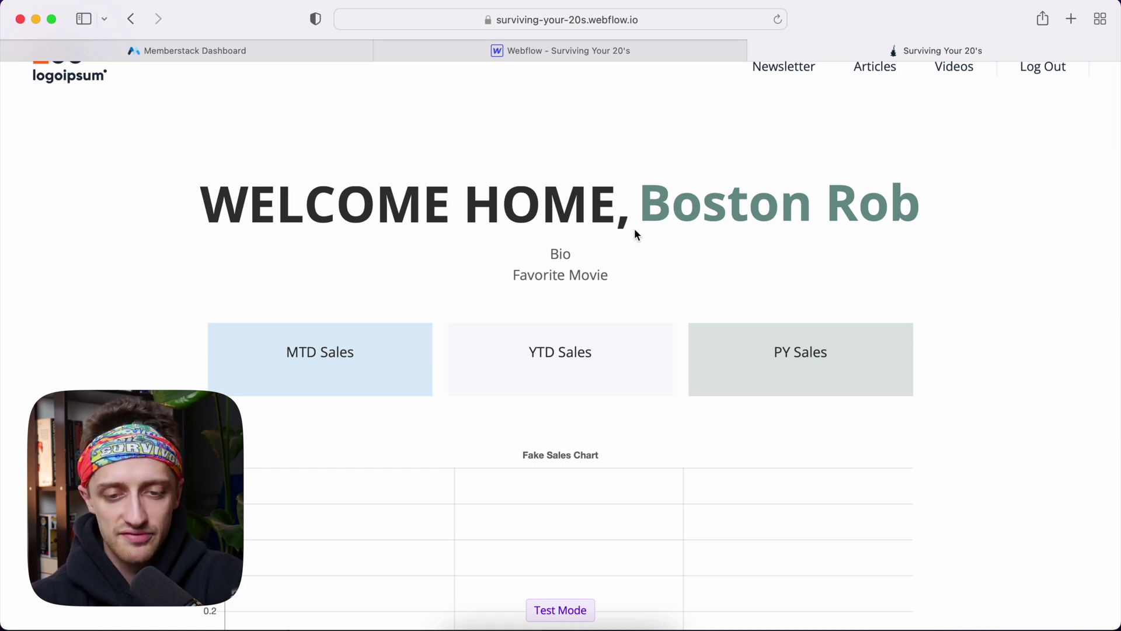
pyautogui.scroll(-10, 811, 257)
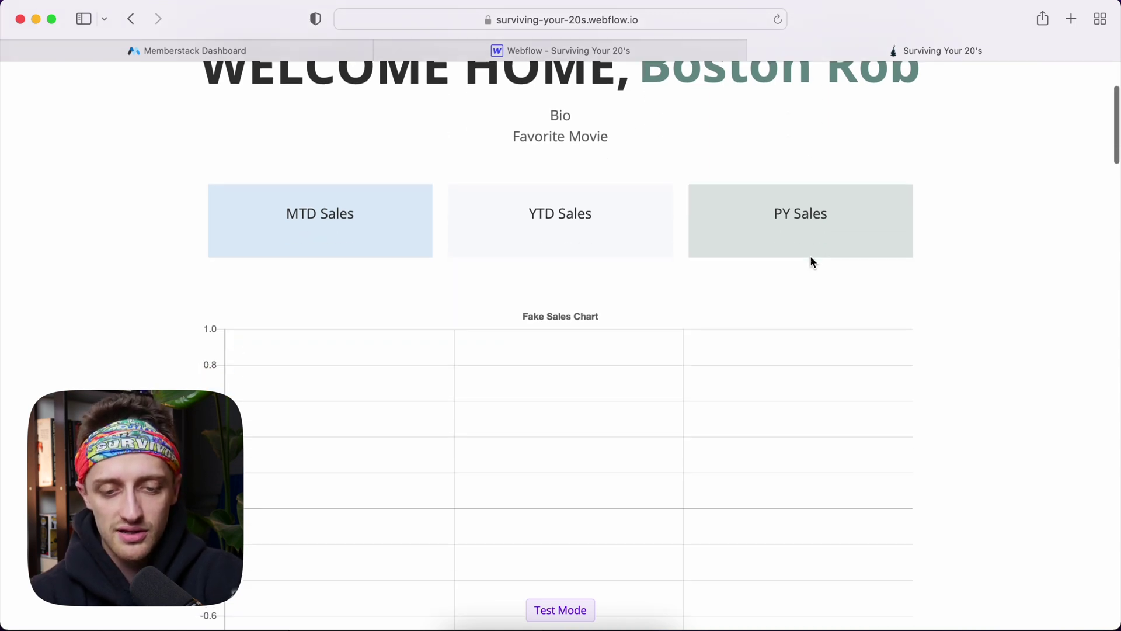
# Enter the bio 'I am the Survivor GOAT' in the profile form
pyautogui.scroll(-3, 813, 262)
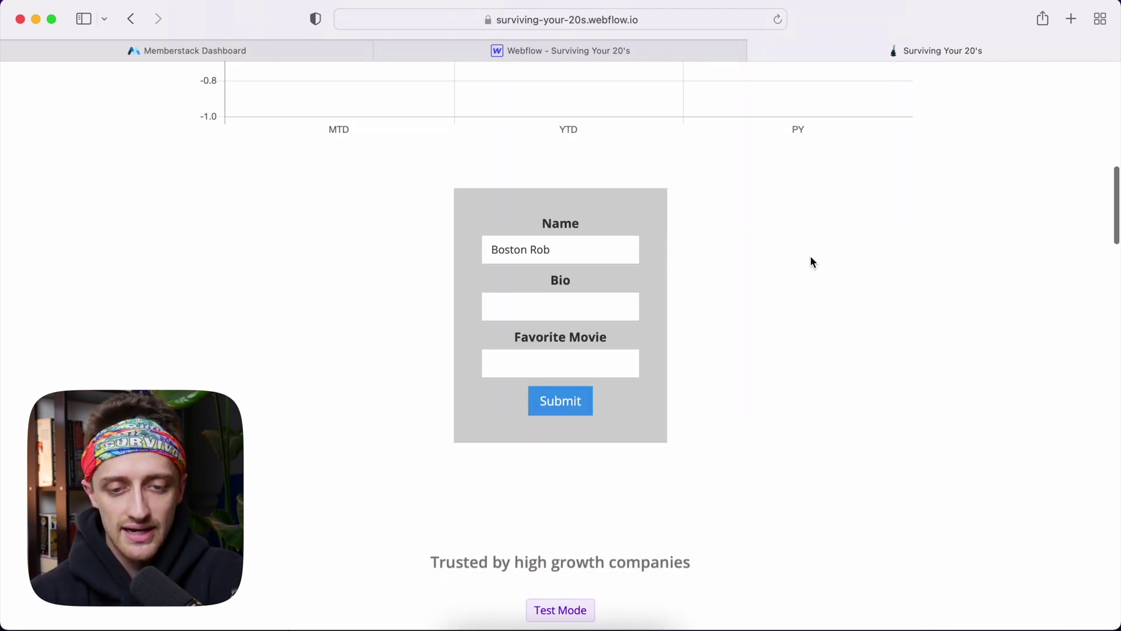
pyautogui.moveTo(574, 220); pyautogui.dragTo(474, 221)
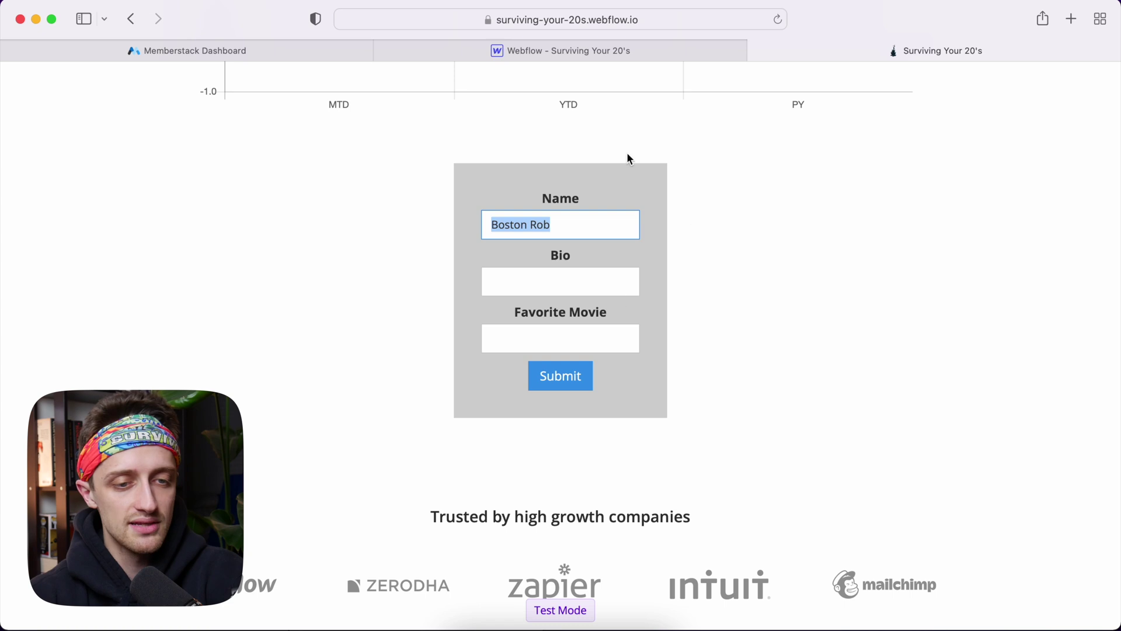
pyautogui.click(276, 56)
pyautogui.click(881, 50)
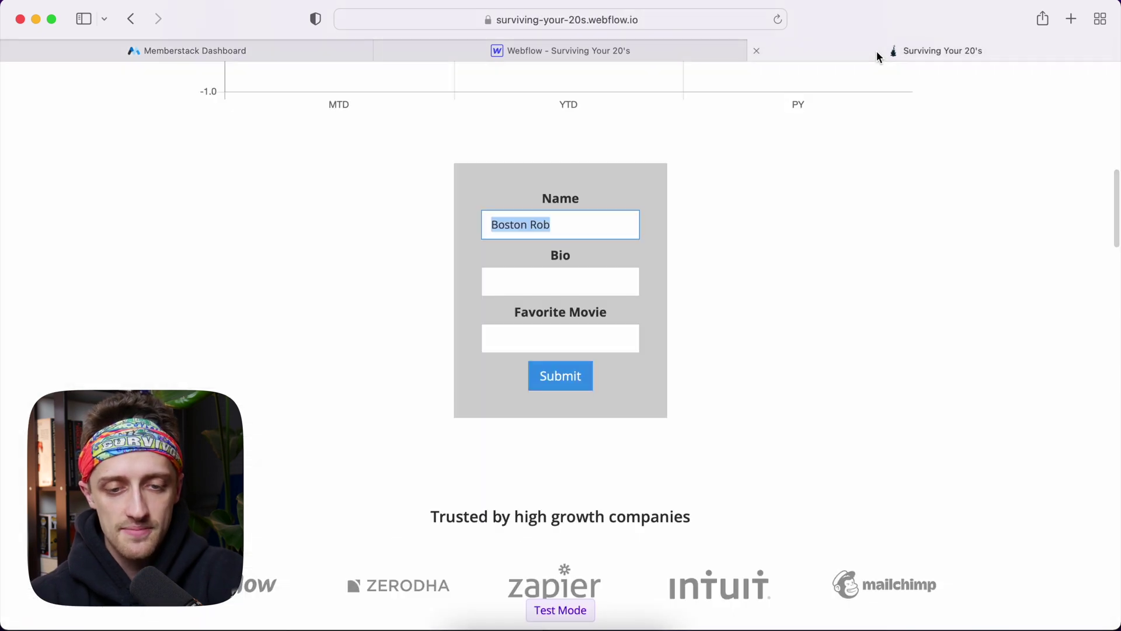
pyautogui.click(588, 279)
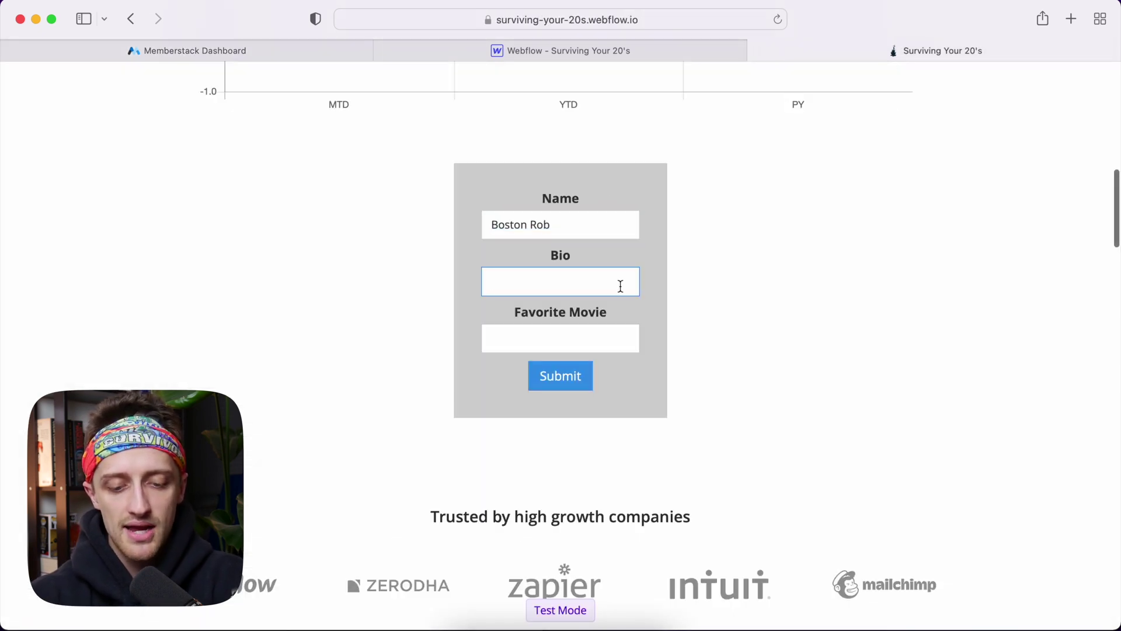
pyautogui.scroll(1, 620, 286)
pyautogui.write('I am the Survivor GOAT')
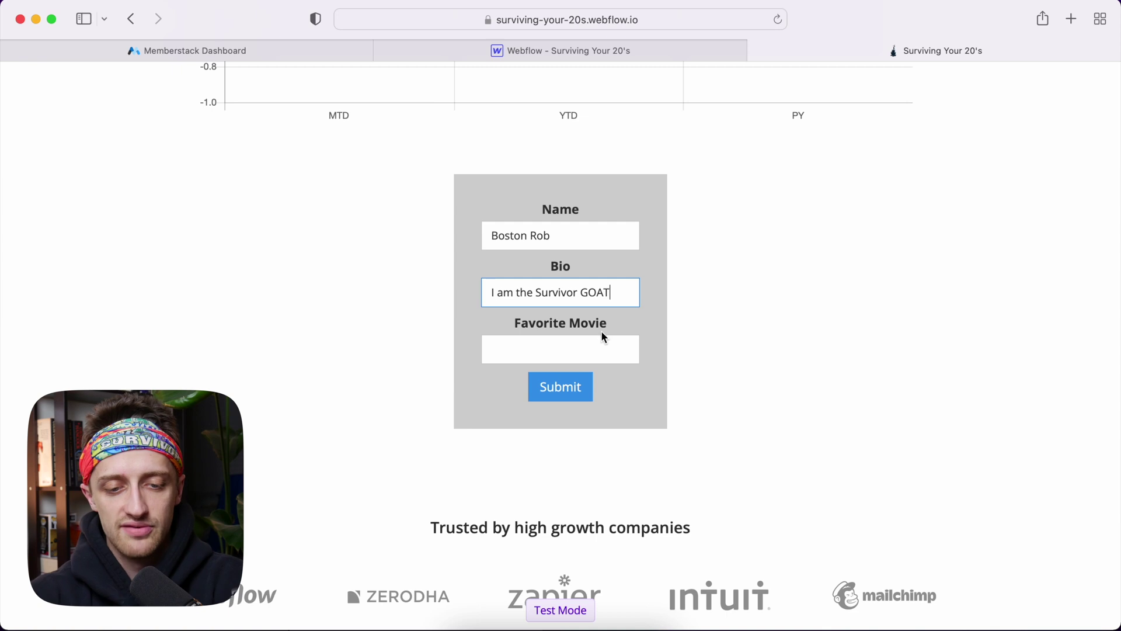
# Set the favorite movie to 'The Godfather' and submit the profile
pyautogui.click(595, 343)
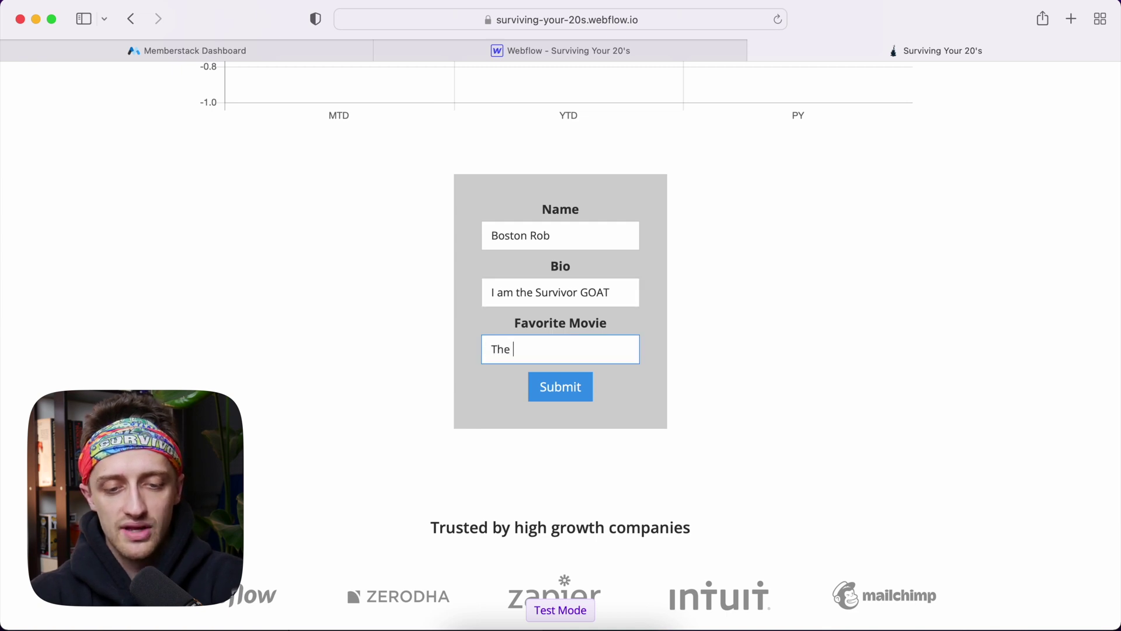
pyautogui.write('The Godfather')
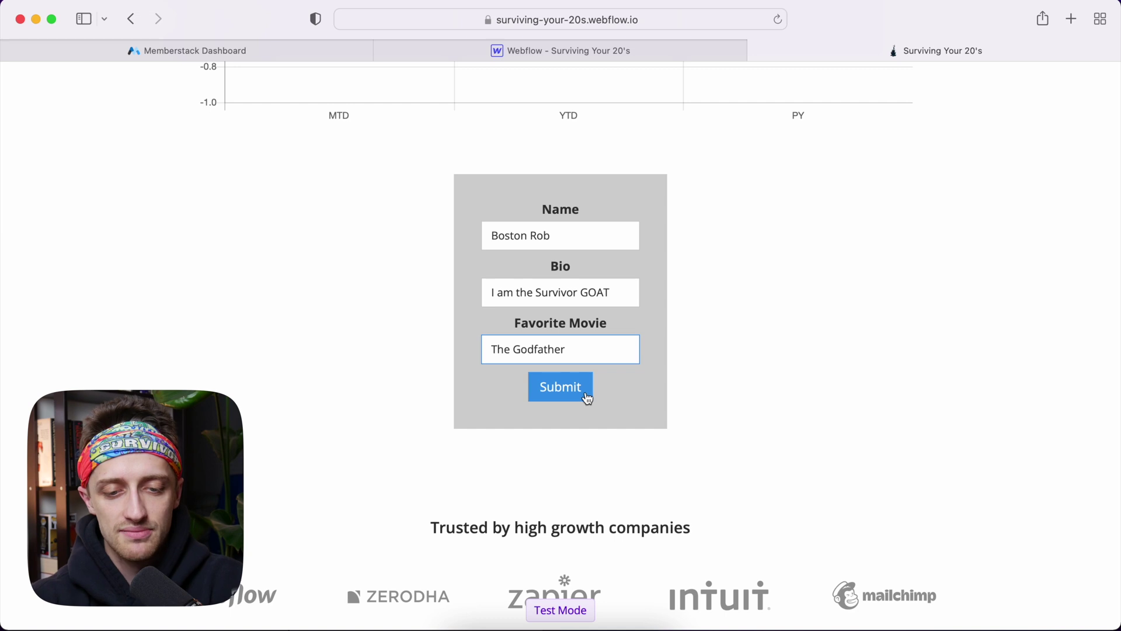
pyautogui.scroll(2, 659, 353)
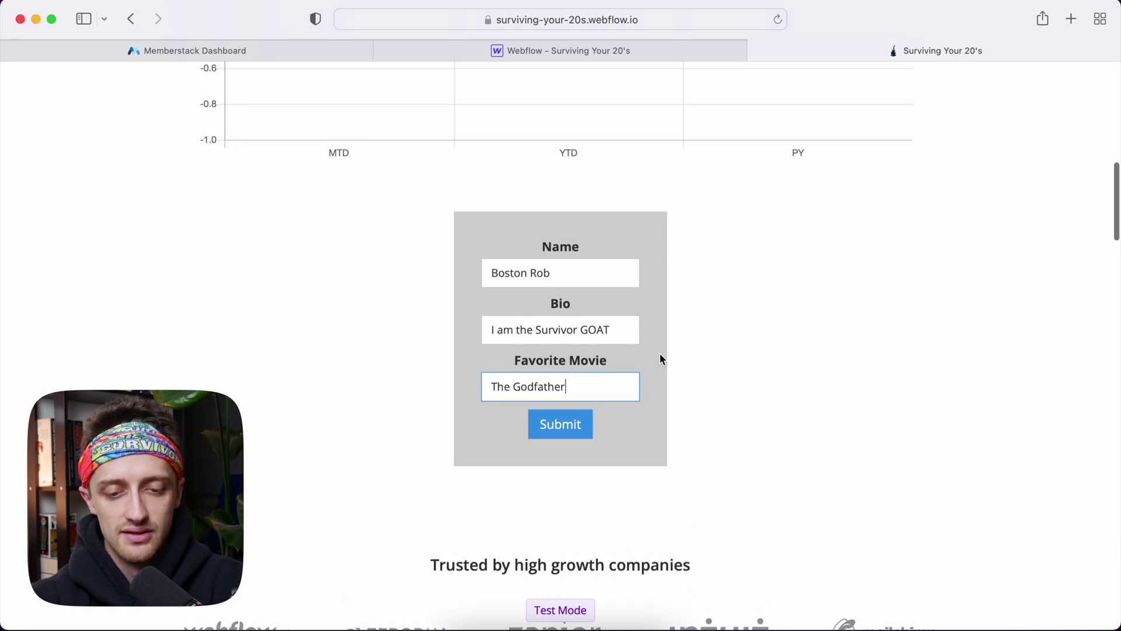
pyautogui.click(559, 438)
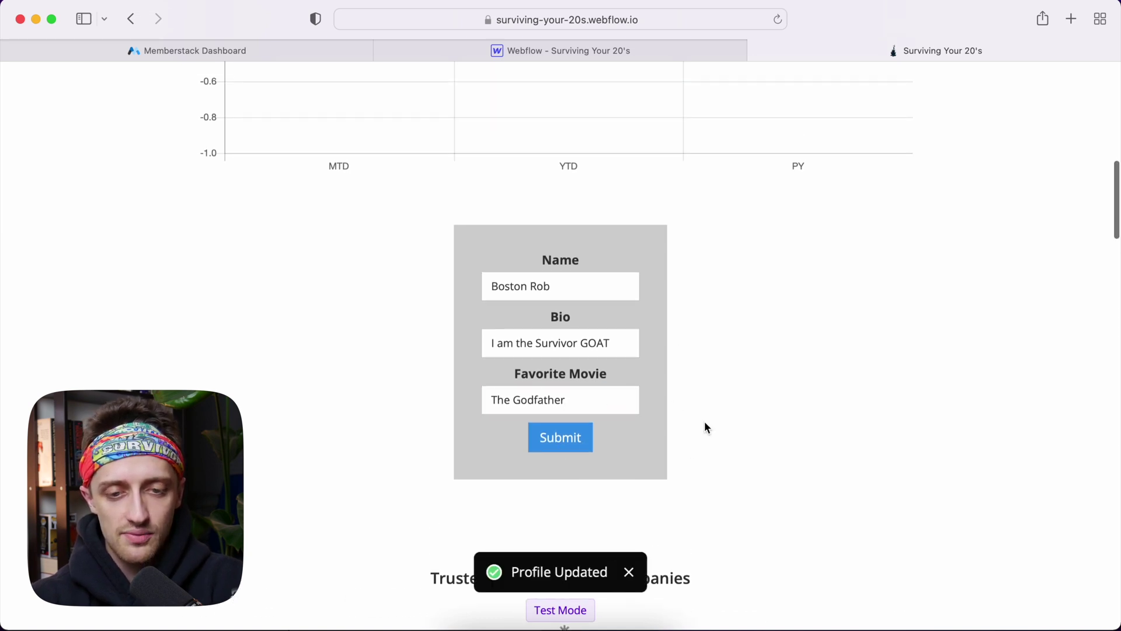
pyautogui.scroll(15, 705, 421)
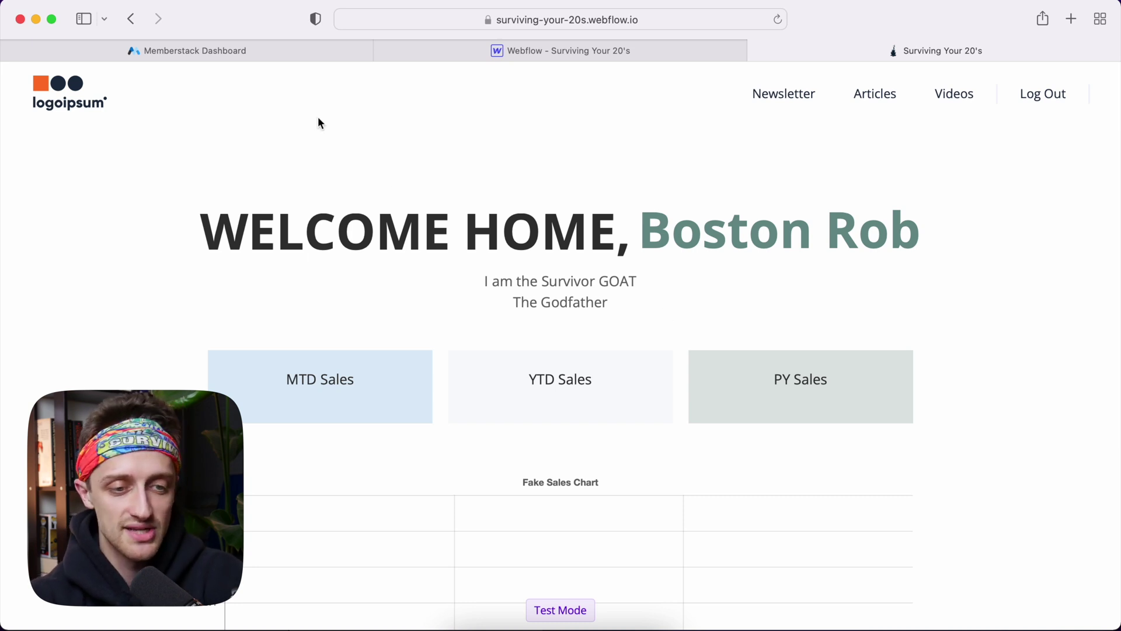
pyautogui.click(288, 55)
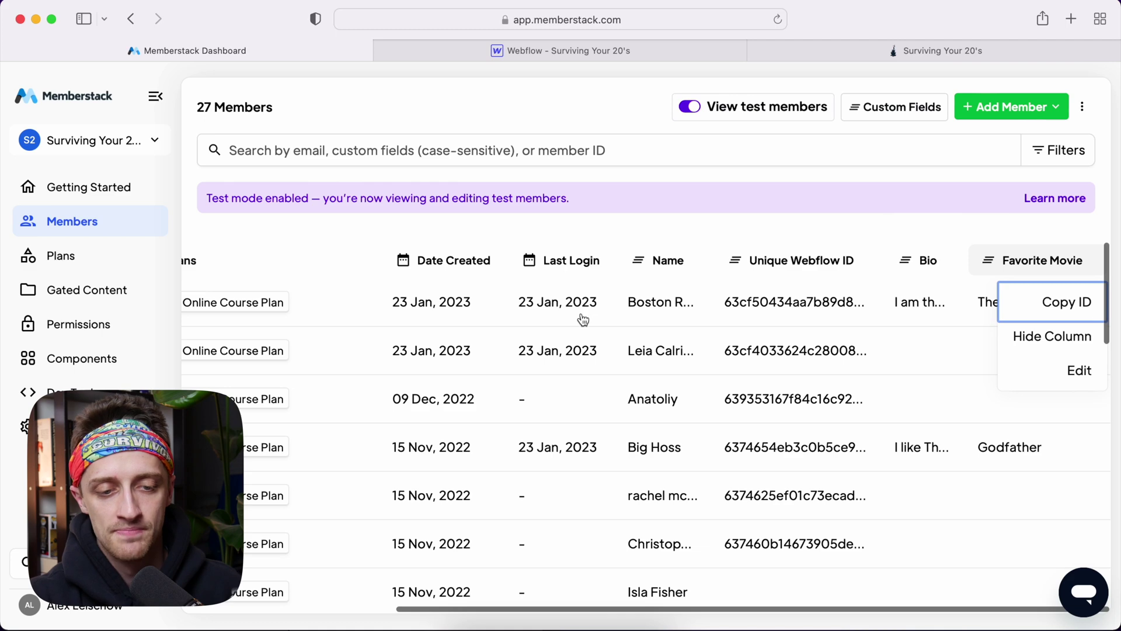
# Check the test member's Bio and Favorite Movie columns and full record in the members table
pyautogui.hscroll(-5, 583, 319)
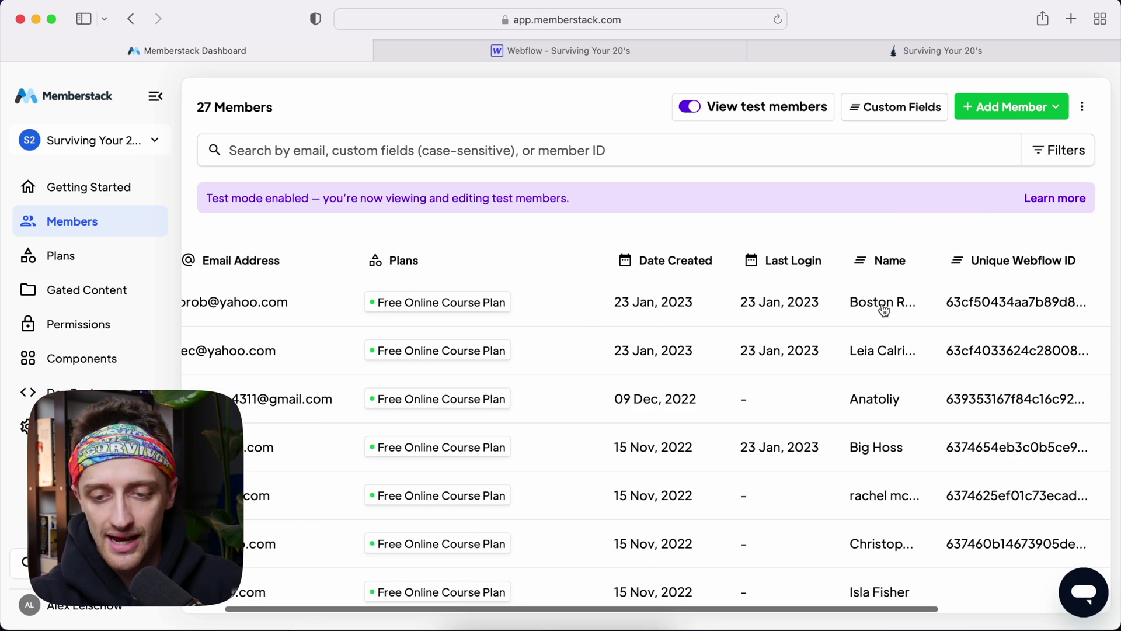
pyautogui.hscroll(5, 884, 309)
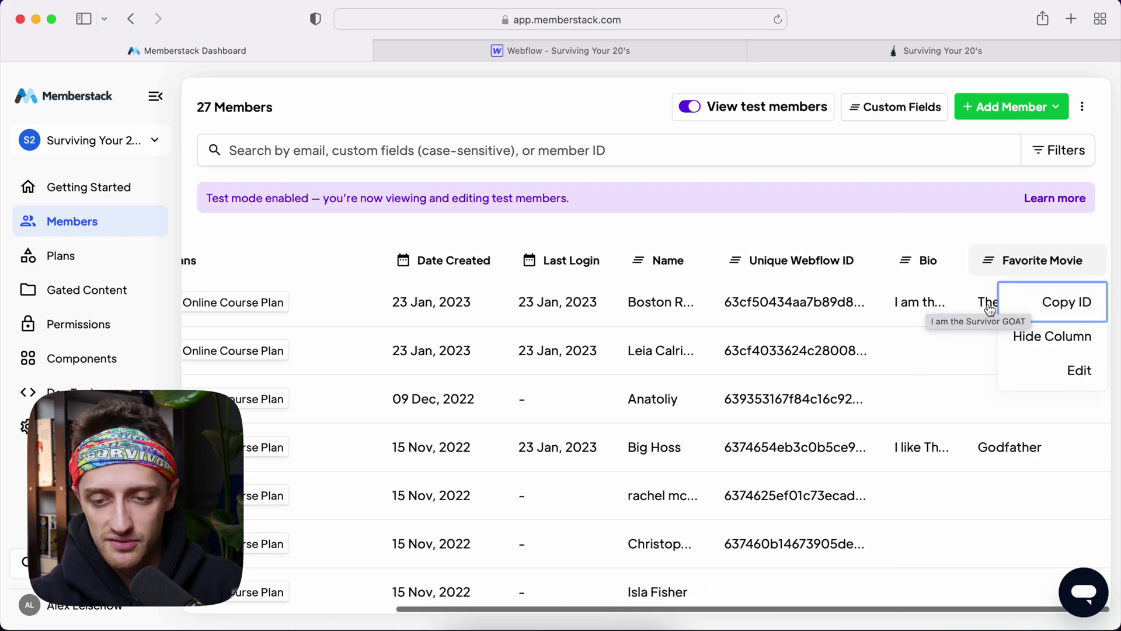
pyautogui.click(988, 308)
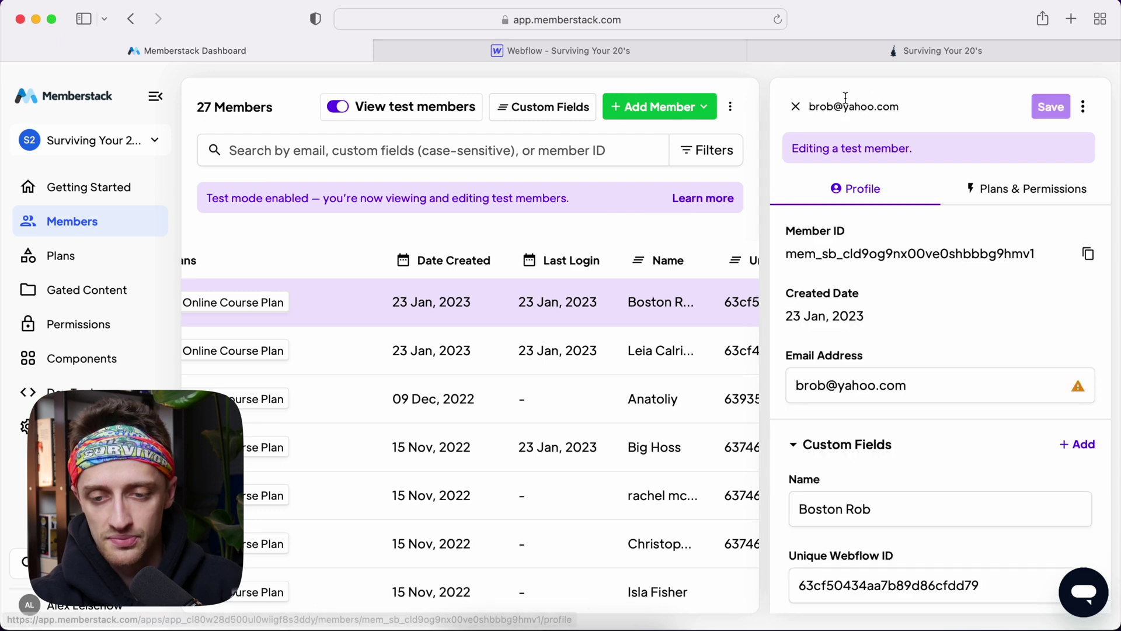
pyautogui.click(795, 106)
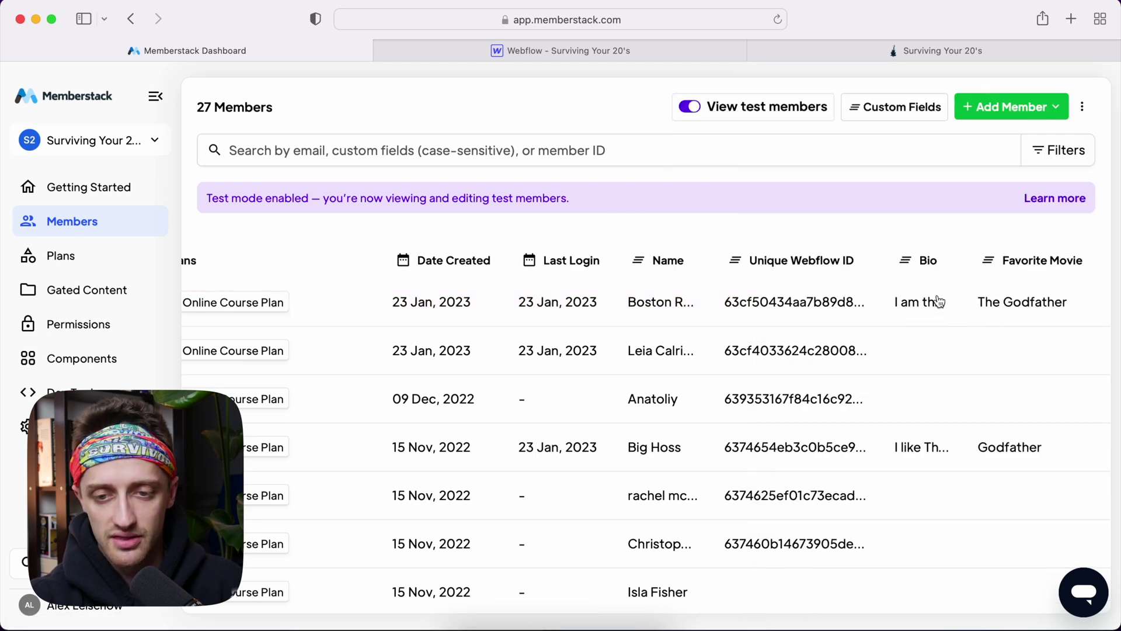
pyautogui.hscroll(-5, 841, 310)
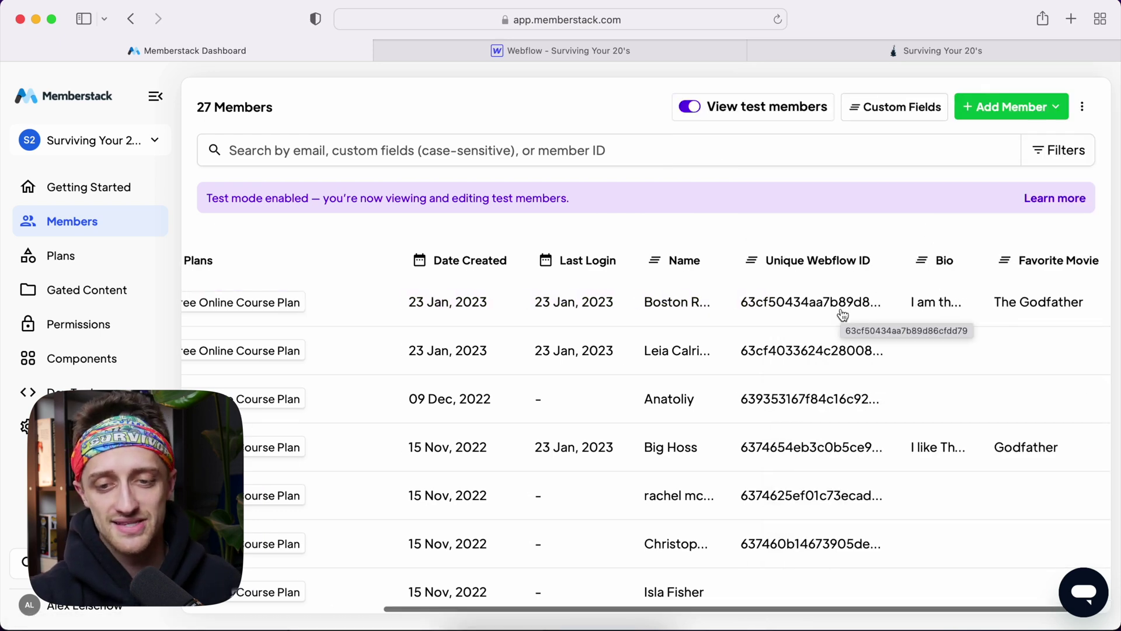
# On the live dashboard, replace the member's name in the profile form with a new name
pyautogui.click(969, 47)
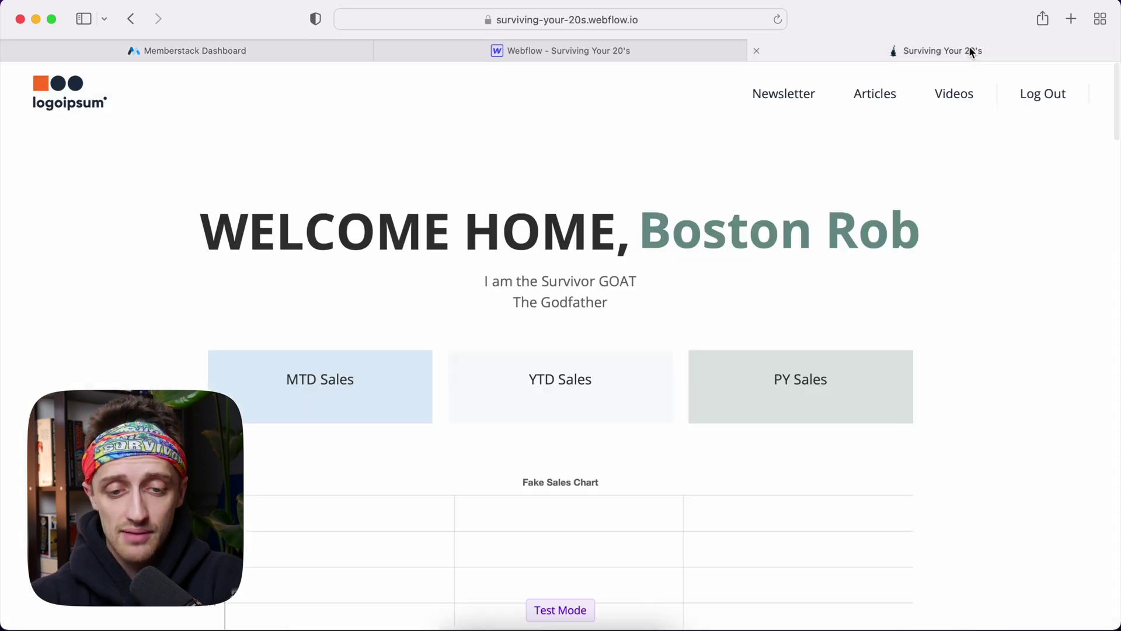
pyautogui.scroll(-10, 813, 369)
pyautogui.scroll(-5, 813, 370)
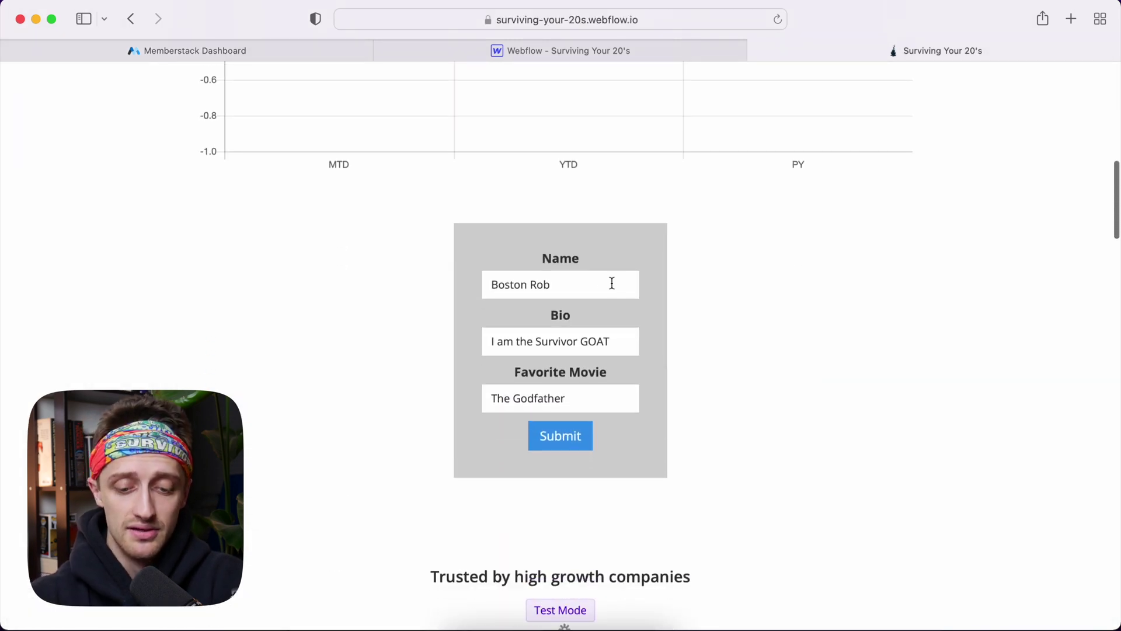
pyautogui.moveTo(611, 283); pyautogui.dragTo(441, 278)
pyautogui.write('Amber')
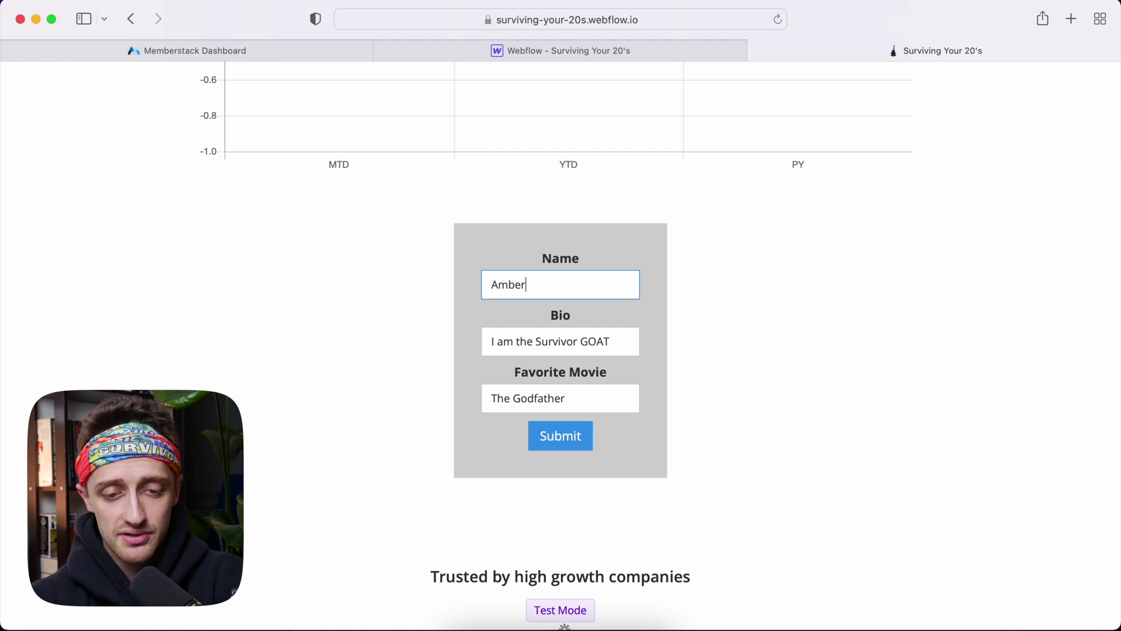
# Change the bio to 'I AM ACTUALLY the survivor GOAT', enter a new favorite movie, and submit
pyautogui.tripleClick(532, 345)
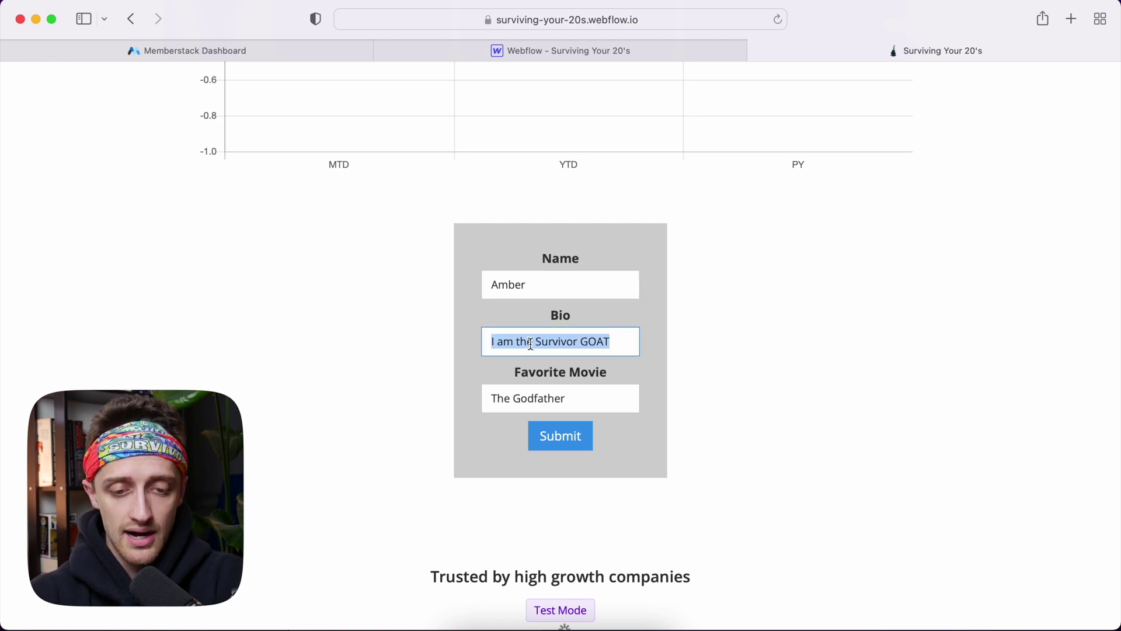
pyautogui.write('I AM ACTU')
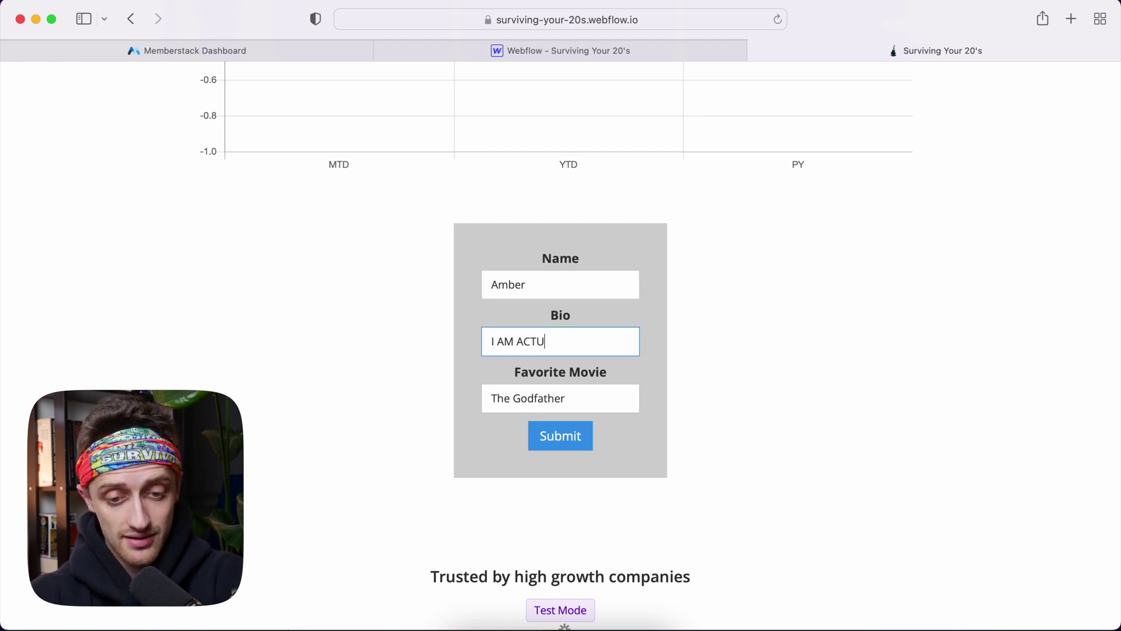
pyautogui.write('ALLY the survivor GOAT')
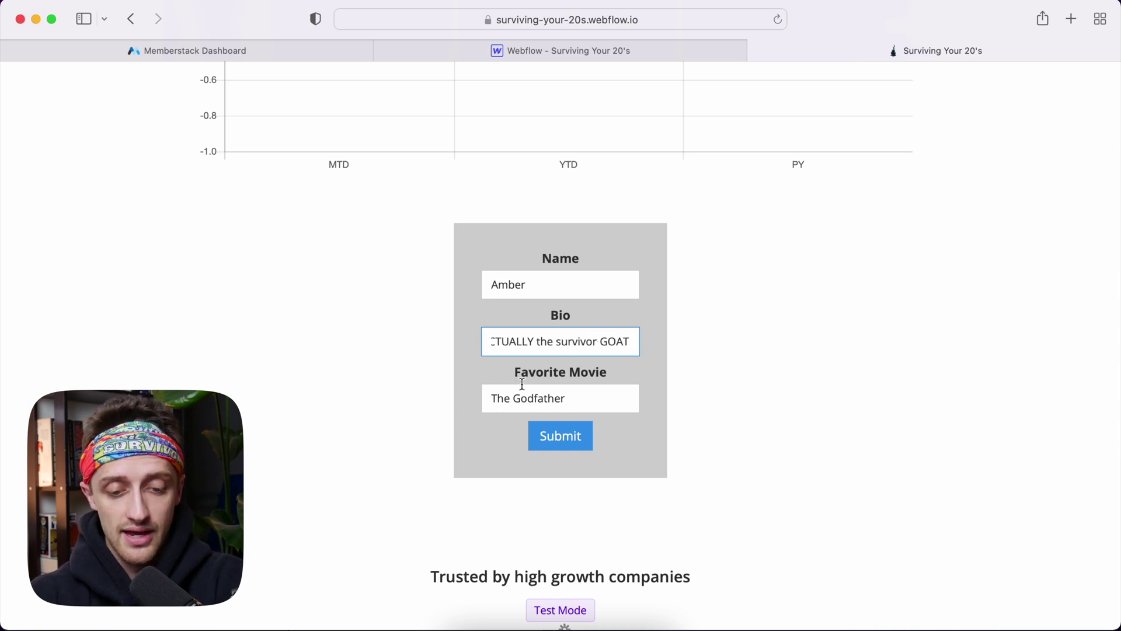
pyautogui.tripleClick(525, 387)
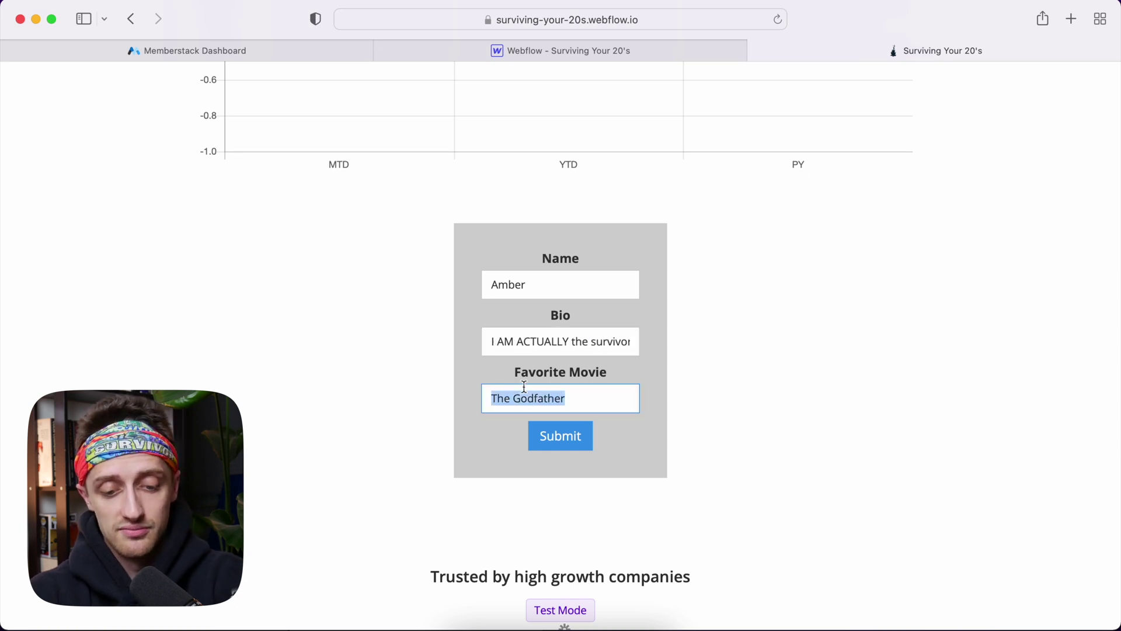
pyautogui.write('Goodfellas')
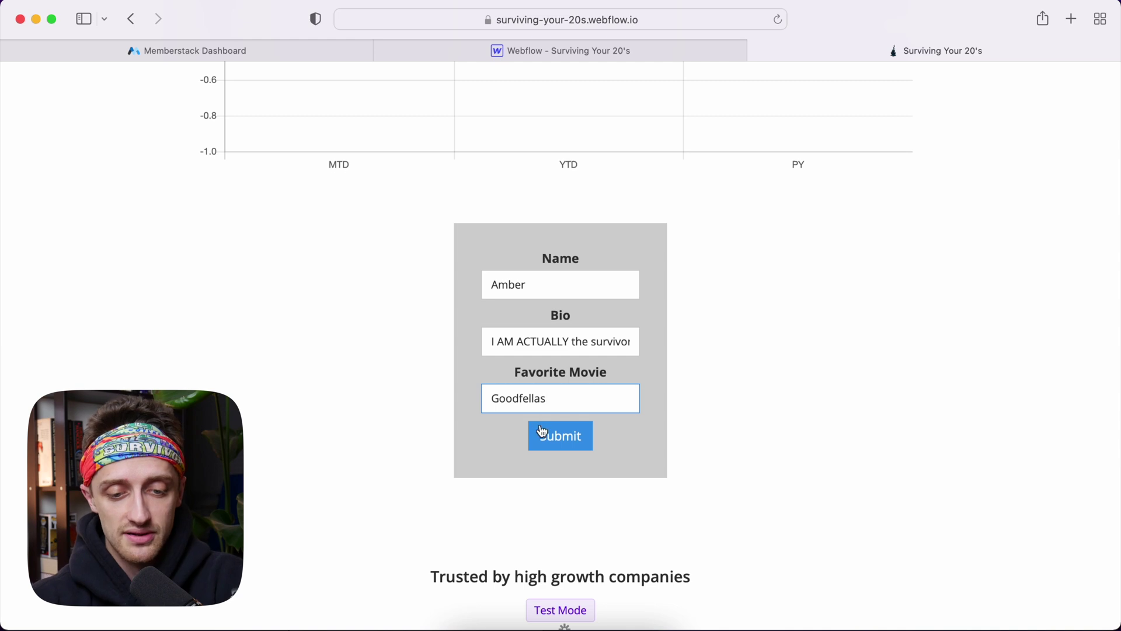
pyautogui.click(542, 435)
pyautogui.scroll(10, 777, 284)
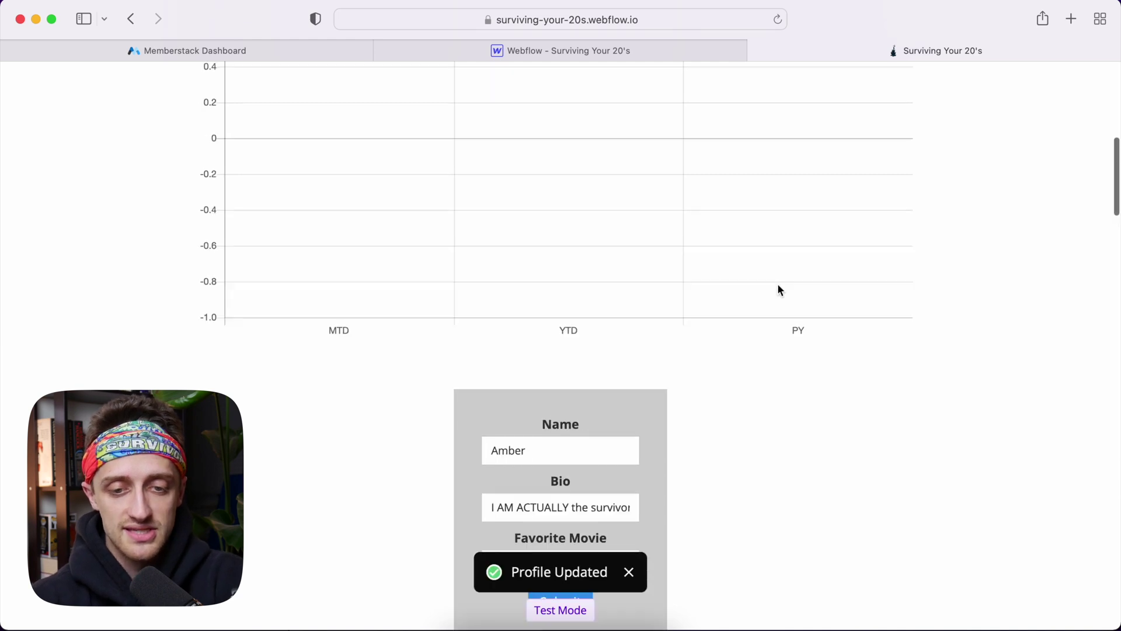